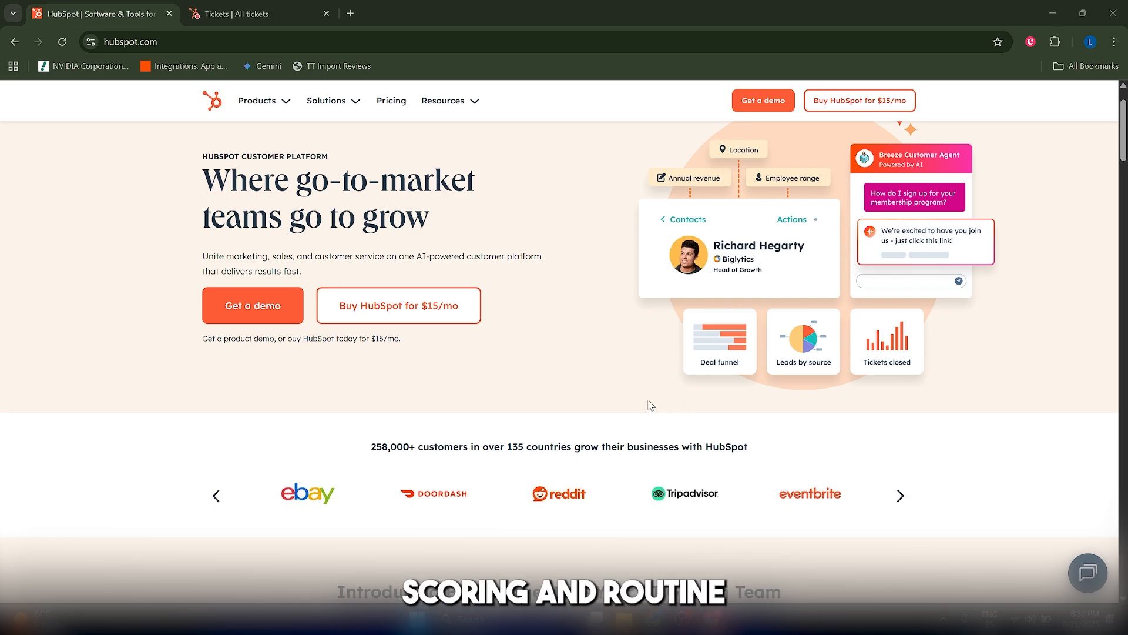
Open the marketing Campaigns area and start creating a new campaign from a template.
{"action": "scroll", "coordinate": [686, 393], "scroll_direction": "down", "scroll_amount": 2}
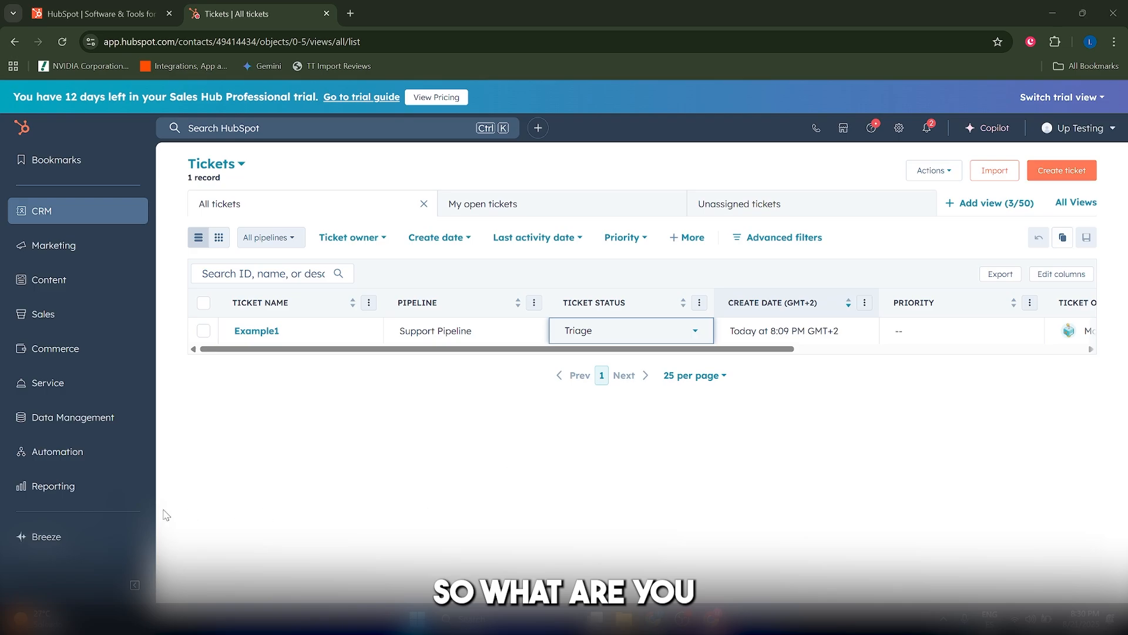
{"action": "left_click", "coordinate": [97, 244]}
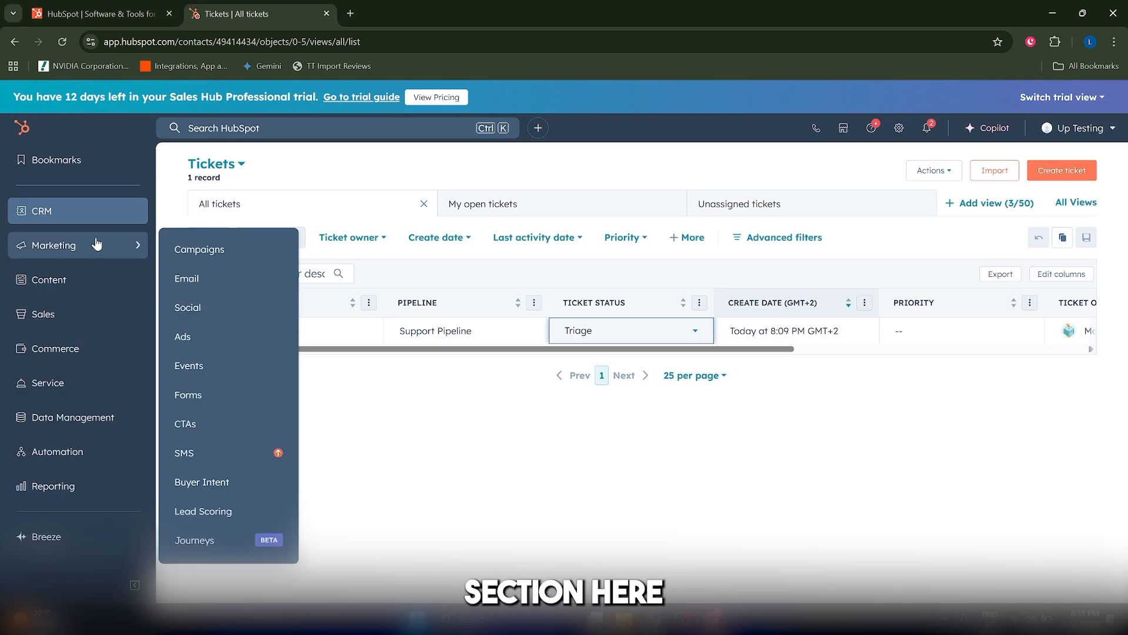
{"action": "left_click", "coordinate": [198, 244]}
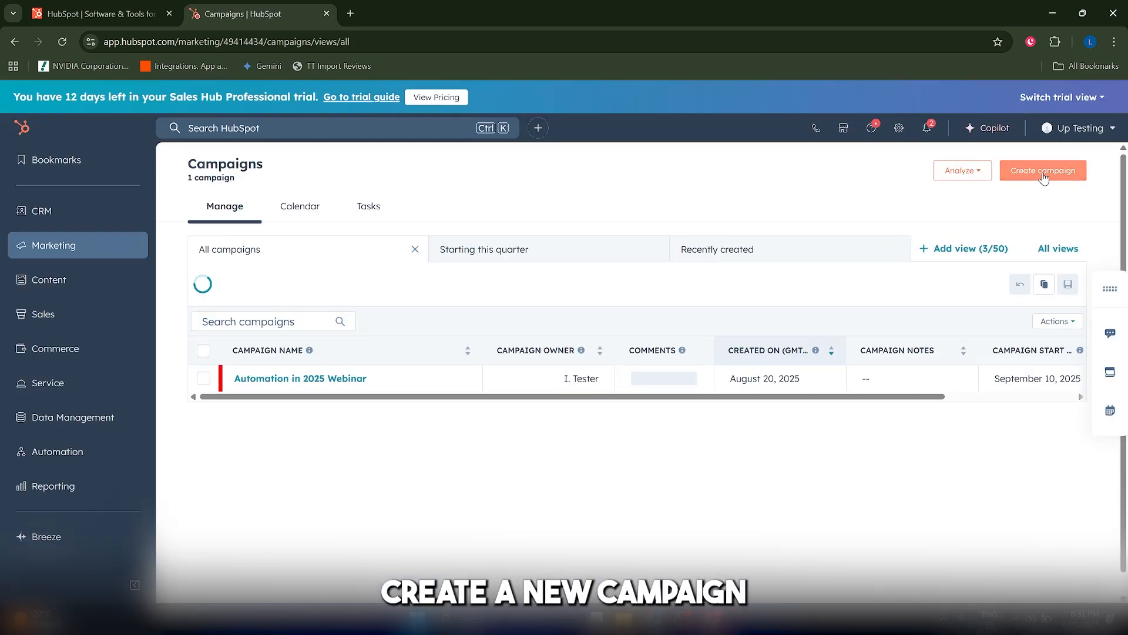
{"action": "left_click", "coordinate": [1044, 176]}
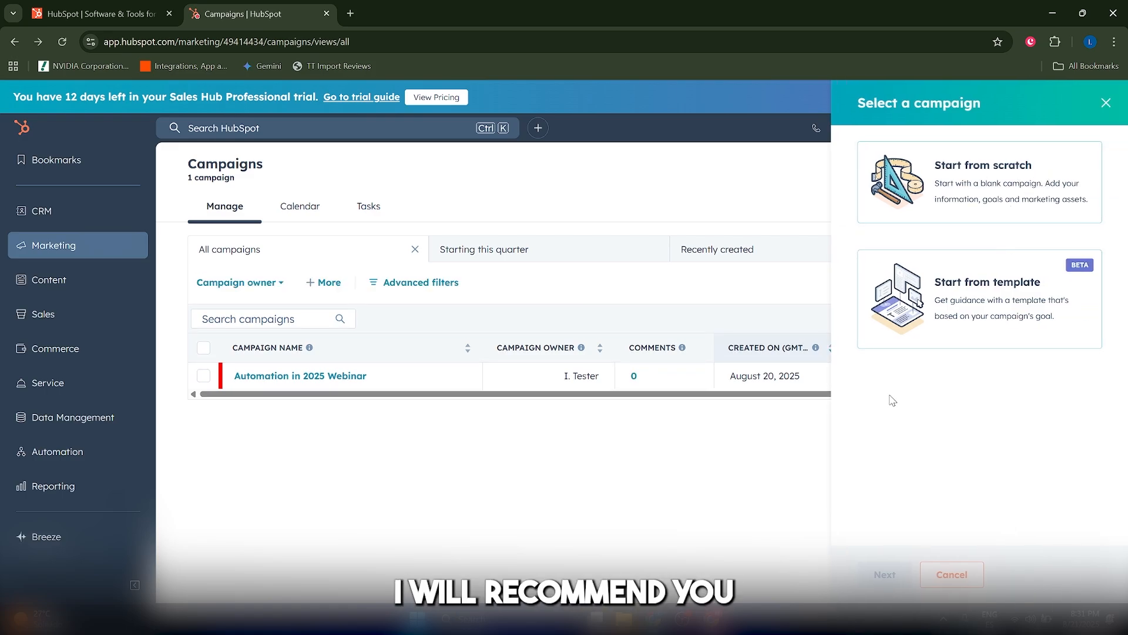
{"action": "left_click", "coordinate": [996, 293]}
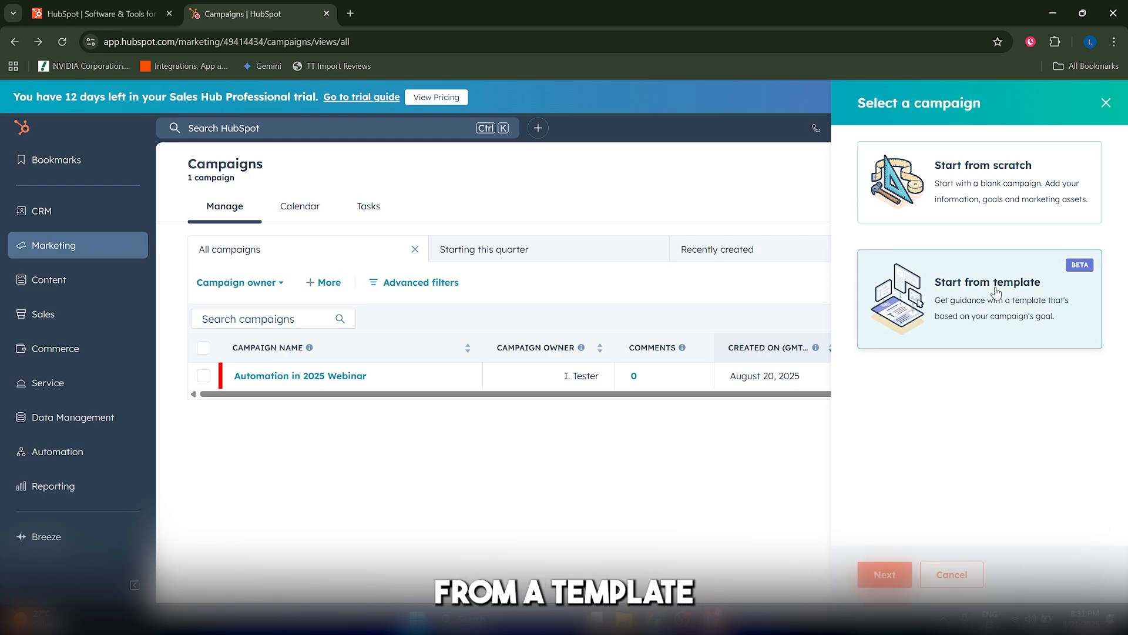
{"action": "left_click", "coordinate": [884, 574]}
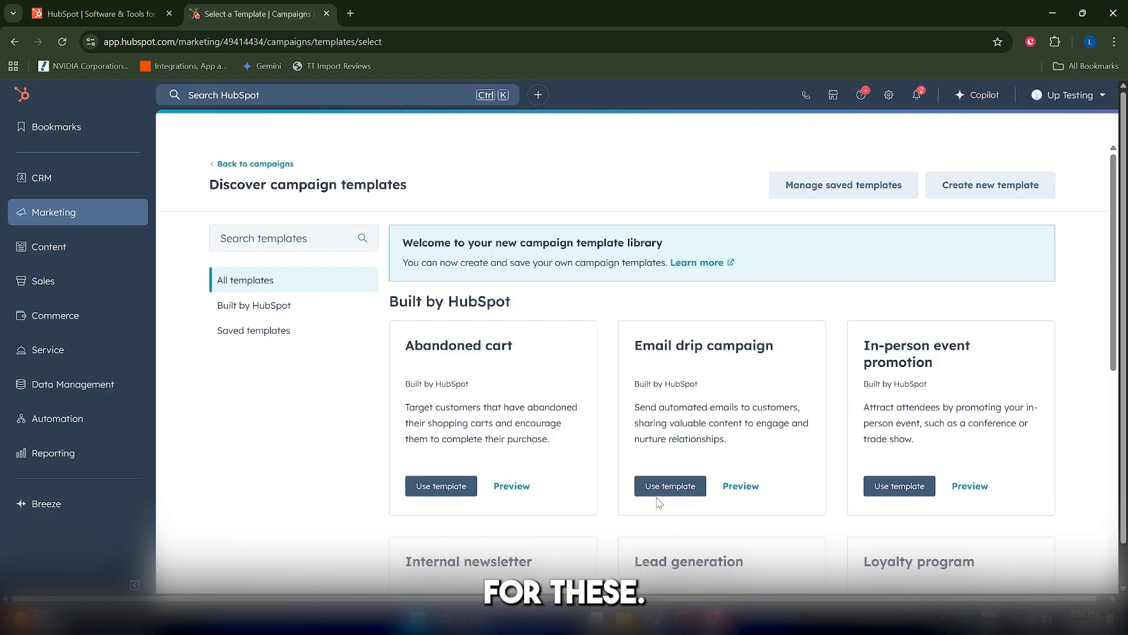
Search the campaign templates for "lead" and preview the steps and asset types of the Lead generation template.
{"action": "left_click", "coordinate": [266, 236]}
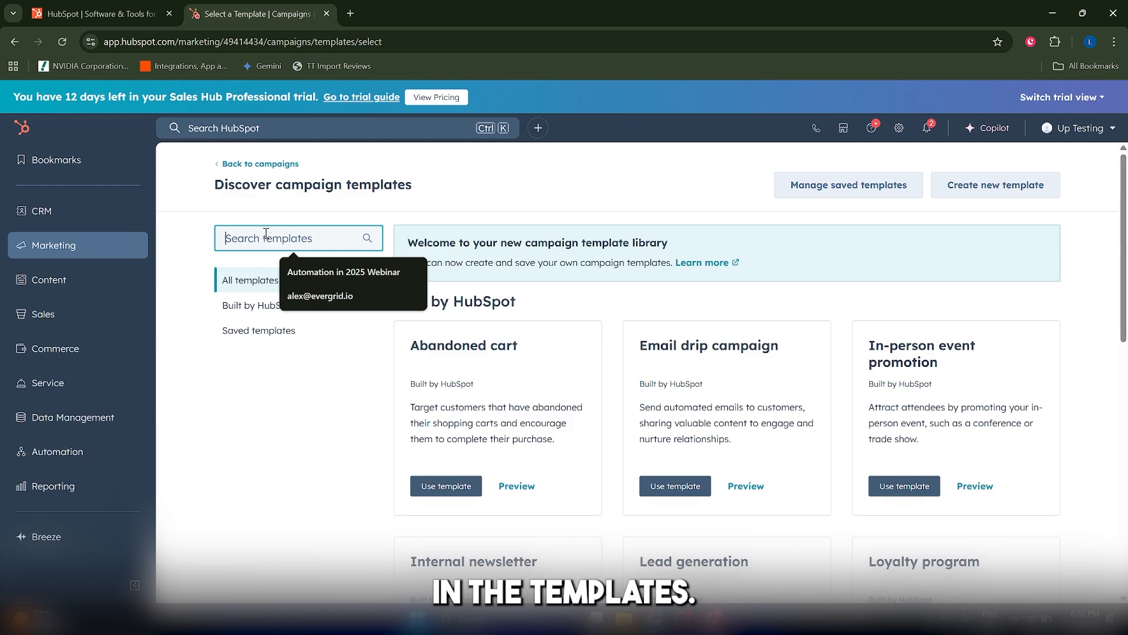
{"action": "type", "text": "lead"}
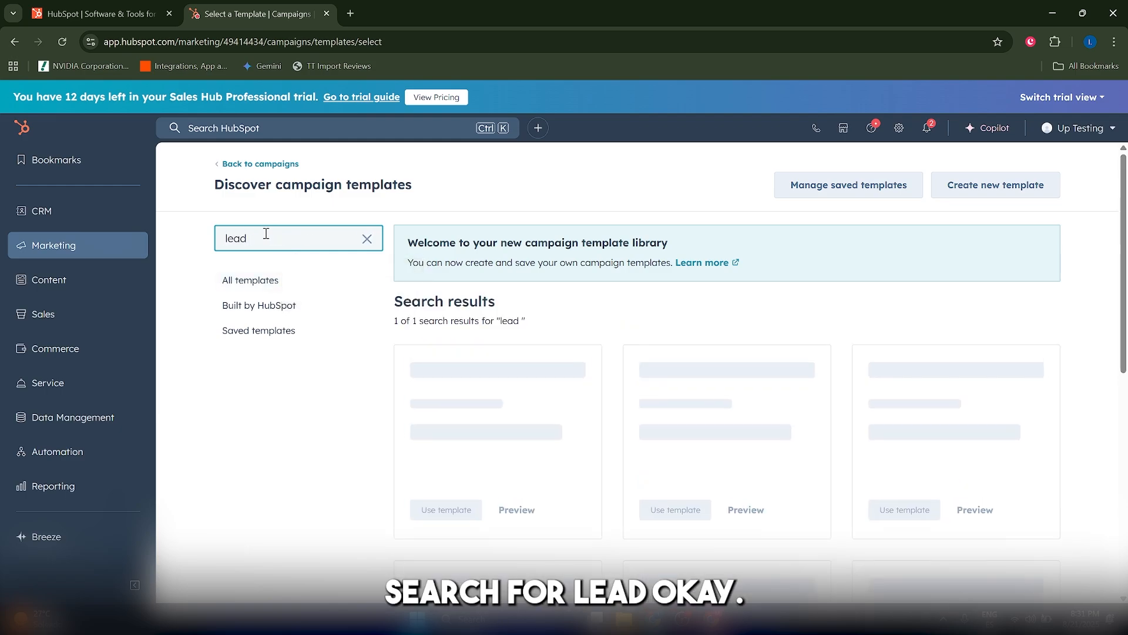
{"action": "key", "text": "BackSpace"}
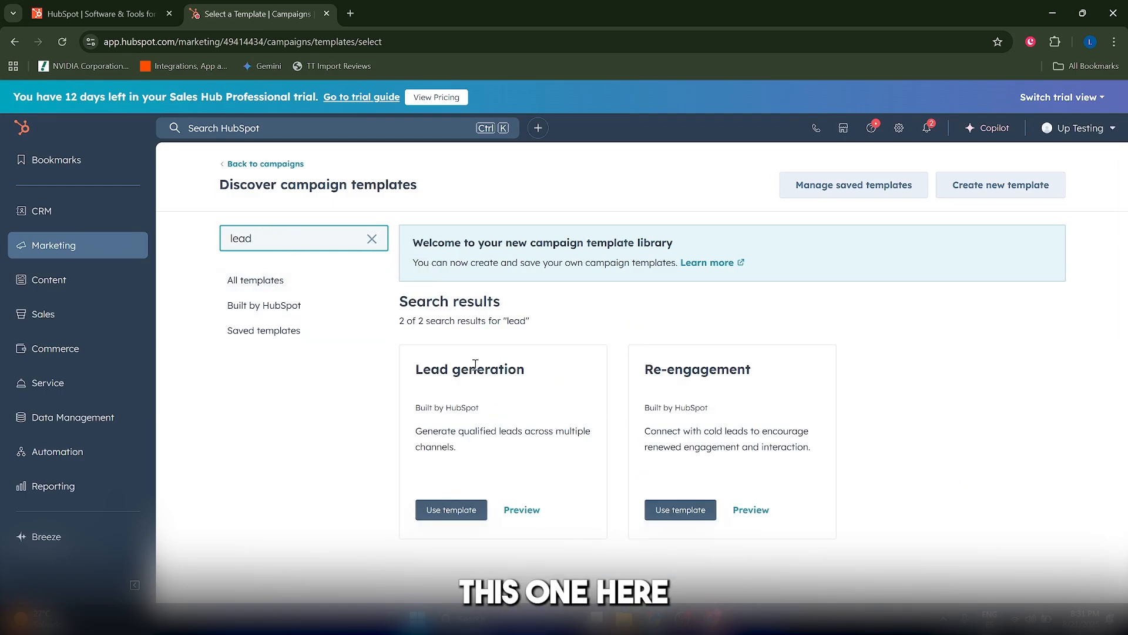
{"action": "triple_click", "coordinate": [474, 364]}
{"action": "left_click", "coordinate": [479, 384]}
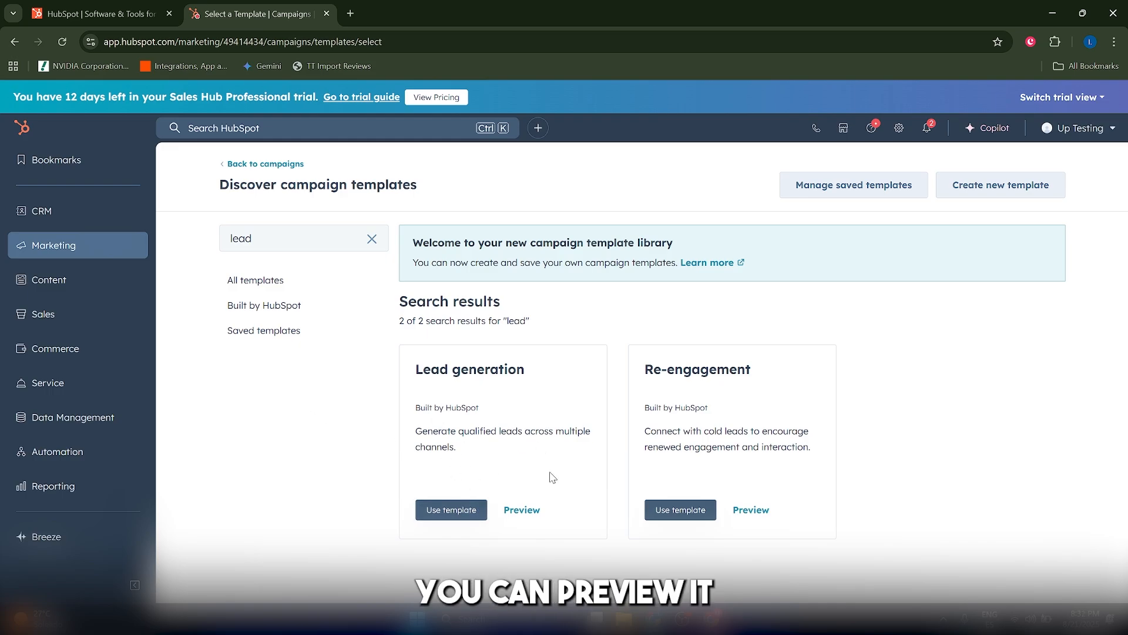
{"action": "left_click", "coordinate": [510, 511]}
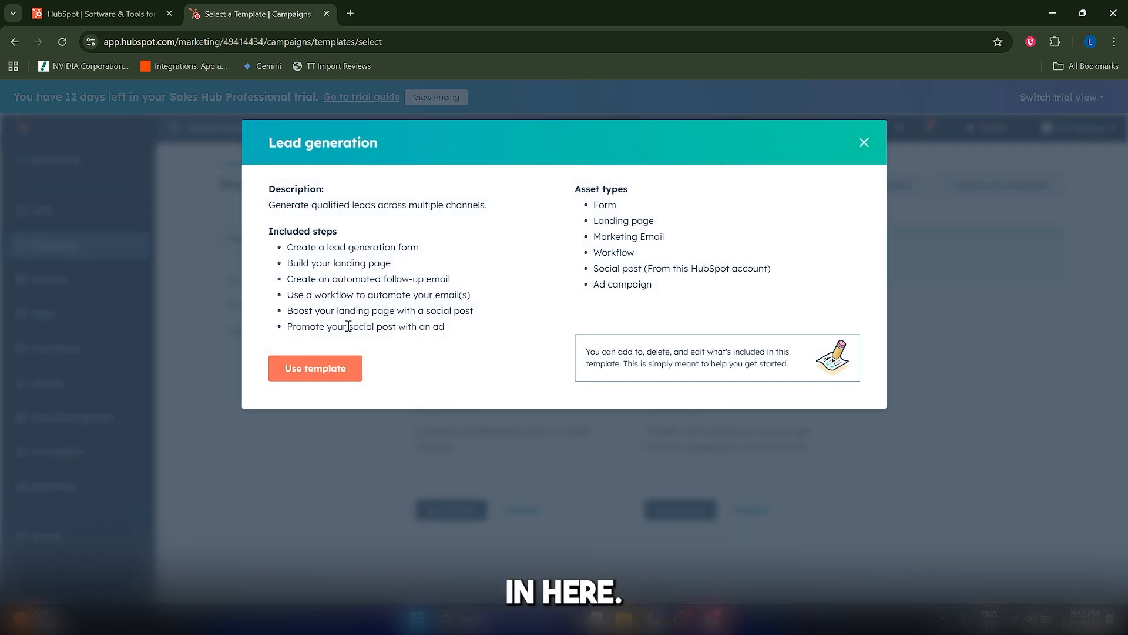
{"action": "left_click", "coordinate": [863, 143]}
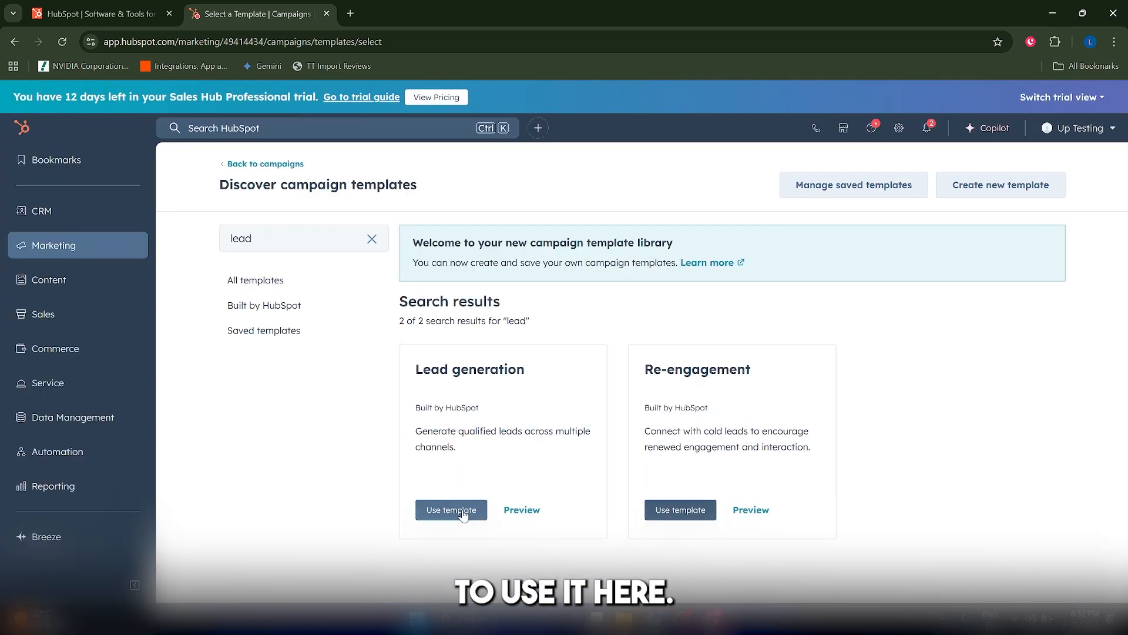
Create a campaign from the Lead generation template, named GreenLedger Q4 Lead Gen, with a blue colour and yourself as owner.
{"action": "left_click", "coordinate": [464, 515]}
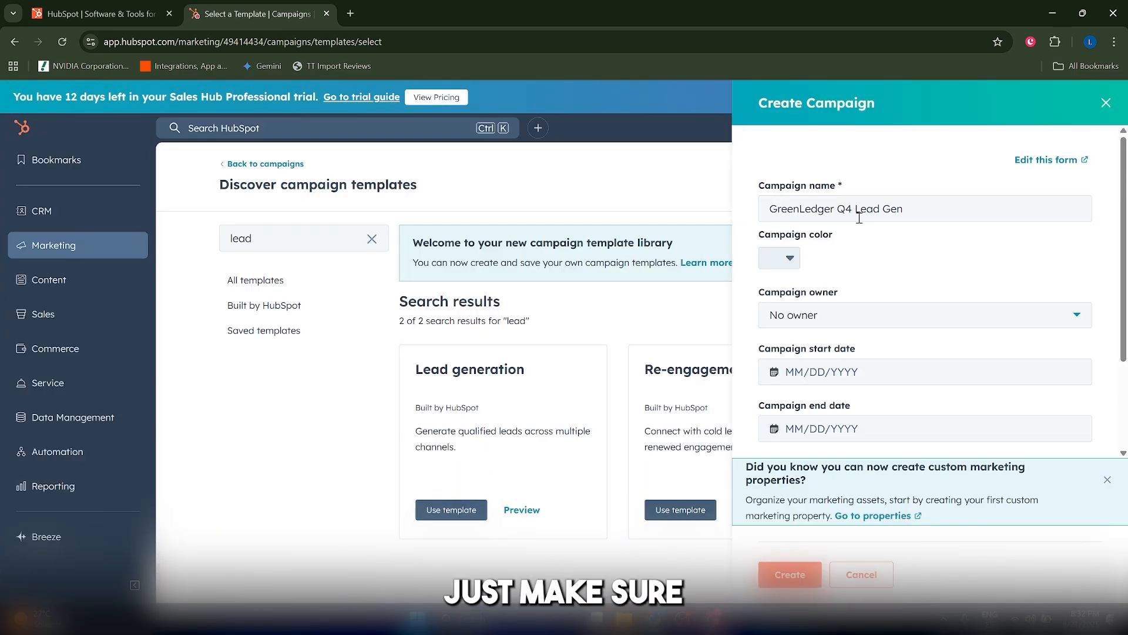
{"action": "triple_click", "coordinate": [867, 215]}
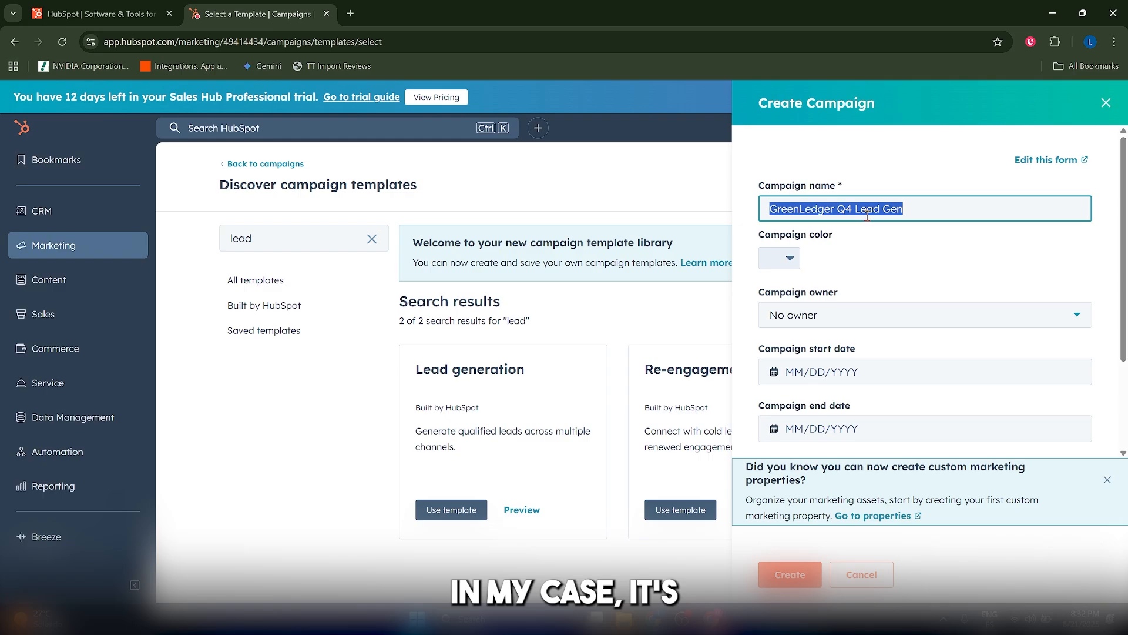
{"action": "left_click", "coordinate": [775, 263]}
{"action": "left_click", "coordinate": [879, 297]}
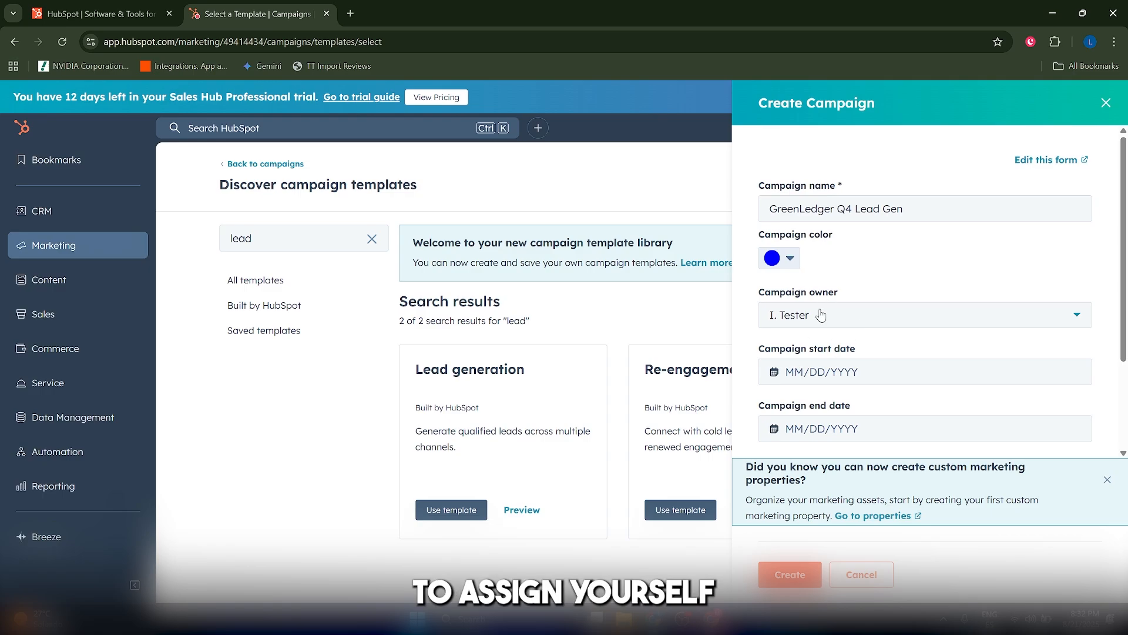
{"action": "scroll", "coordinate": [811, 363], "scroll_direction": "down", "scroll_amount": 3}
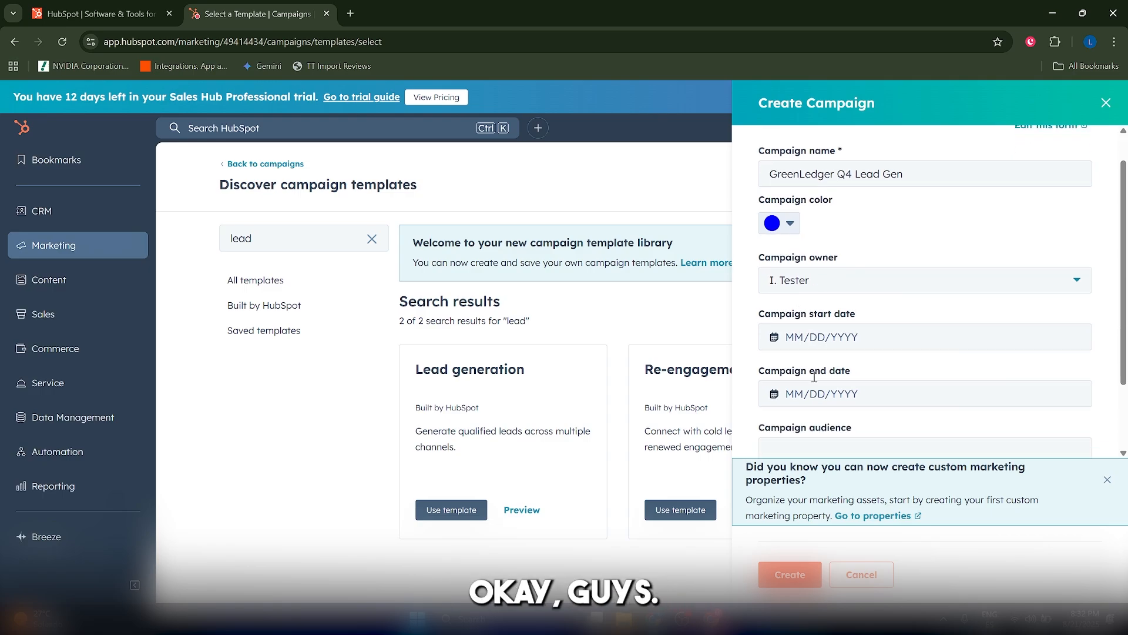
{"action": "scroll", "coordinate": [811, 376], "scroll_direction": "up", "scroll_amount": 2}
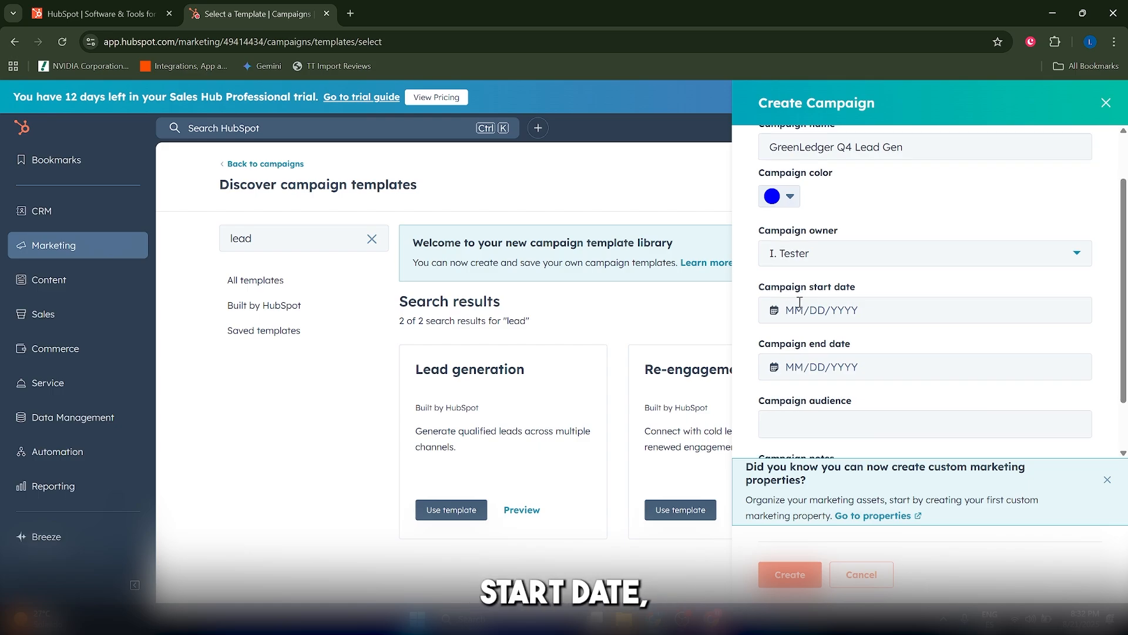
{"action": "scroll", "coordinate": [885, 336], "scroll_direction": "down", "scroll_amount": 1}
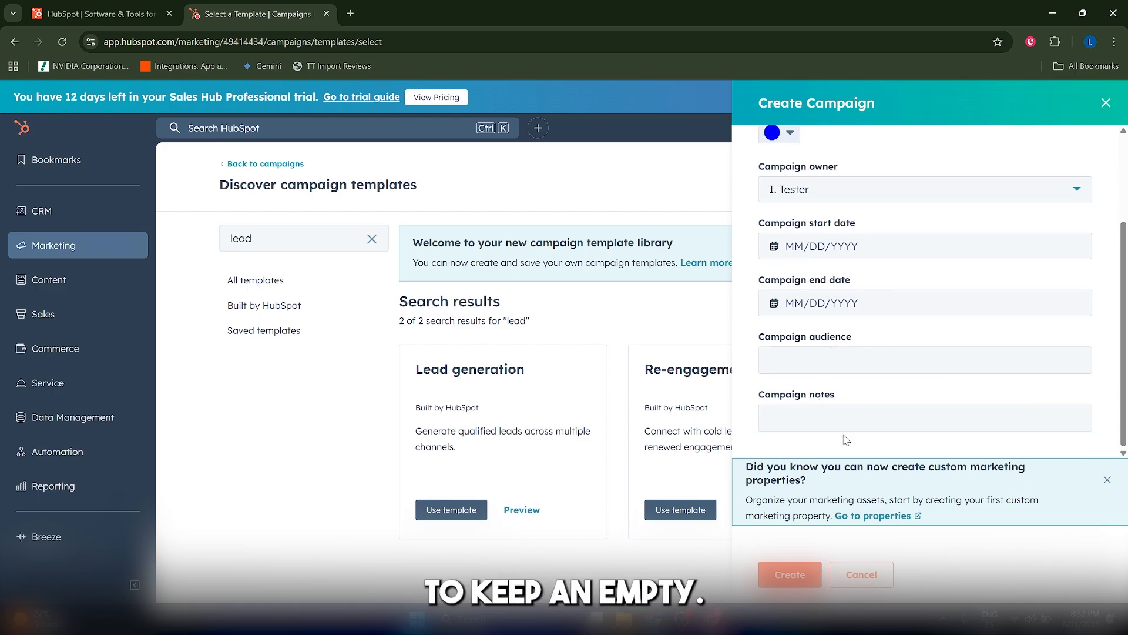
{"action": "left_click", "coordinate": [791, 574]}
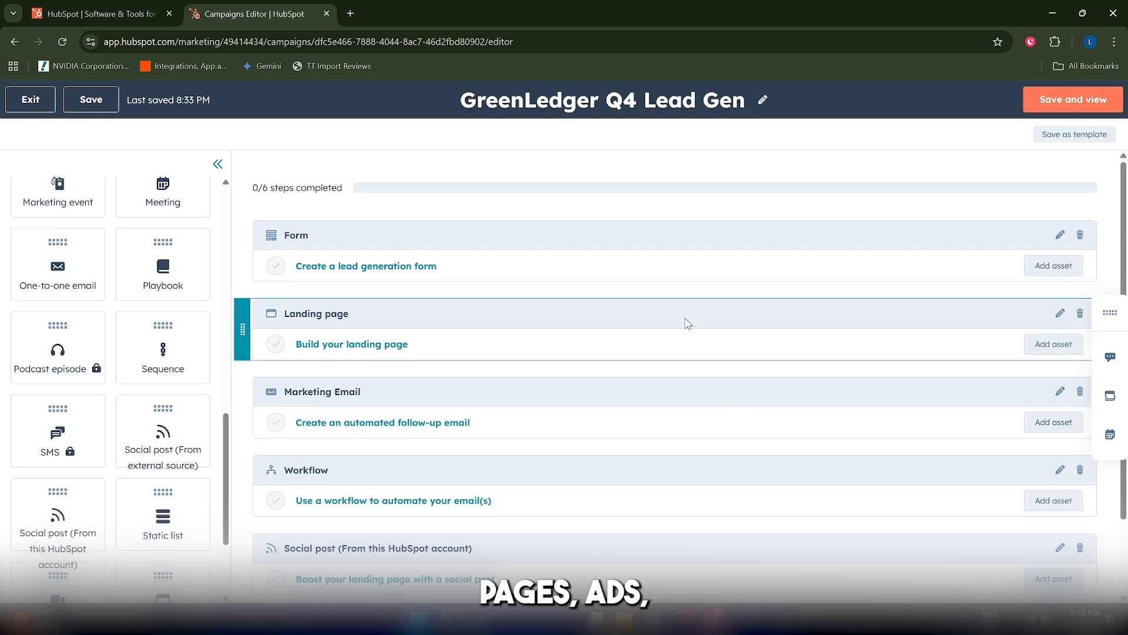
Review the planned asset steps of the new campaign, save it and view it.
{"action": "left_click_drag", "start_coordinate": [650, 325], "coordinate": [666, 361]}
{"action": "scroll", "coordinate": [764, 441], "scroll_direction": "down", "scroll_amount": 2}
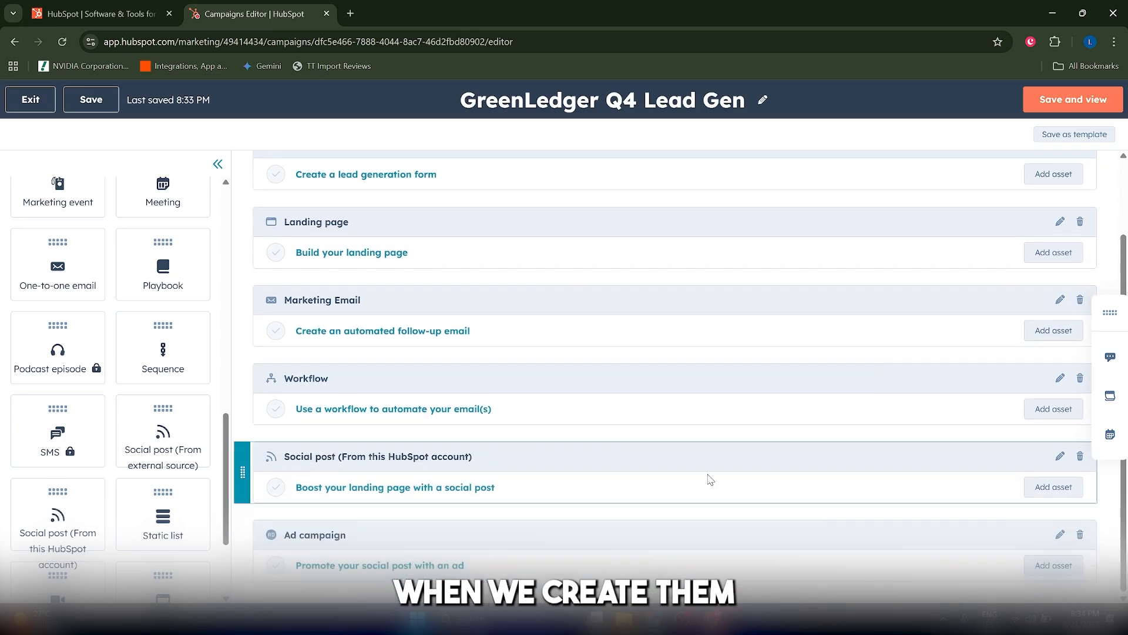
{"action": "scroll", "coordinate": [533, 524], "scroll_direction": "up", "scroll_amount": 2}
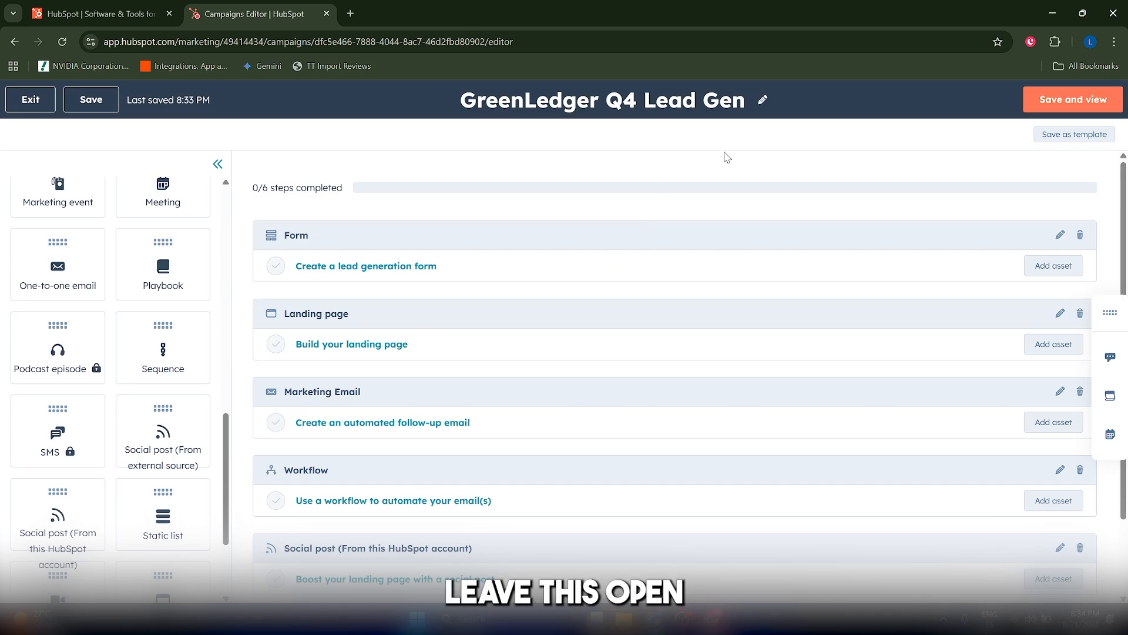
{"action": "left_click", "coordinate": [1075, 104]}
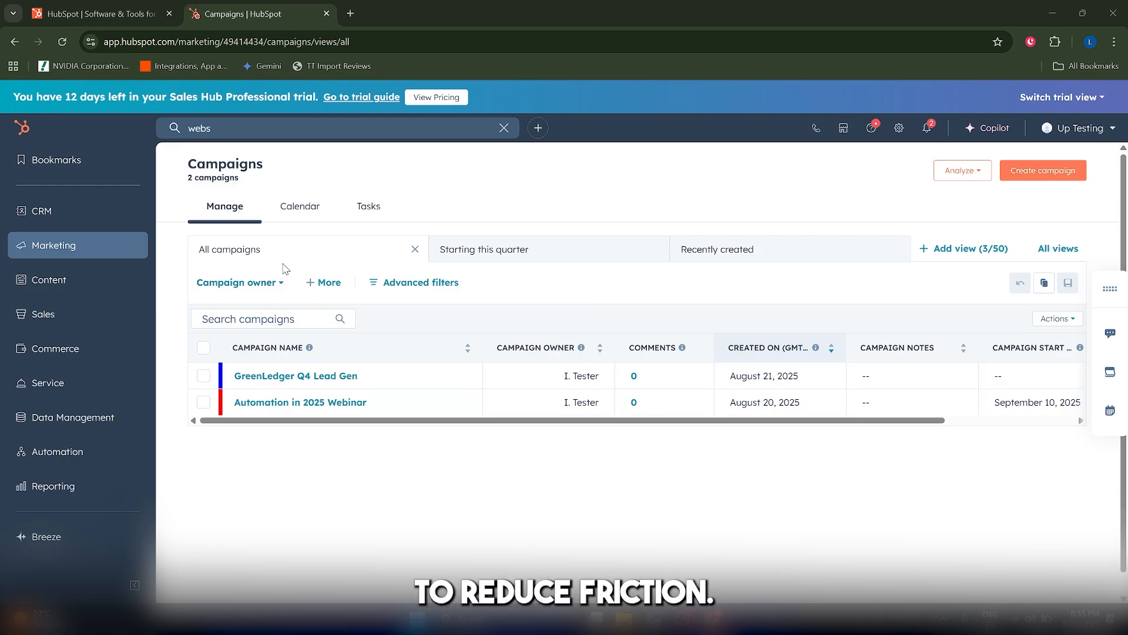
Search HubSpot for "website" and open the Website Pages app.
{"action": "left_click", "coordinate": [250, 130]}
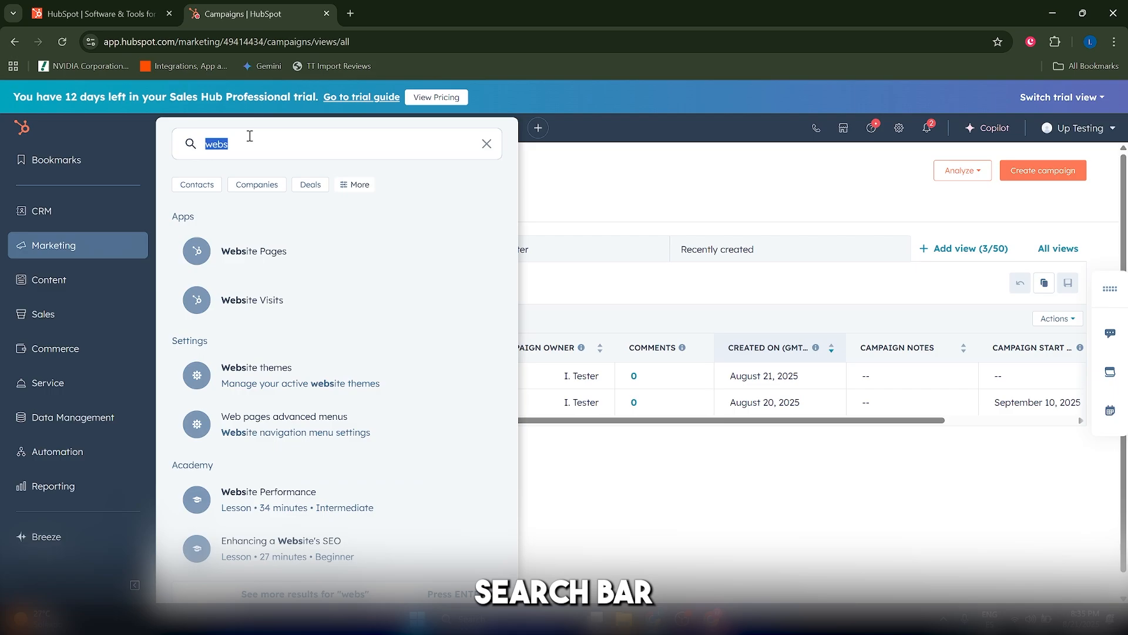
{"action": "type", "text": "website"}
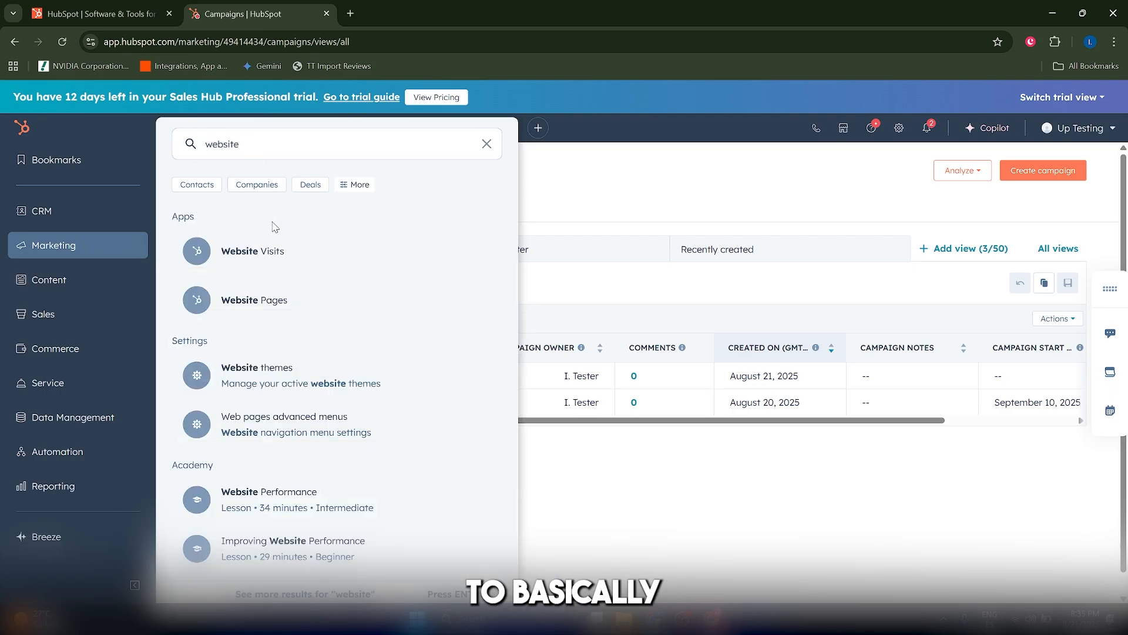
{"action": "left_click", "coordinate": [368, 297]}
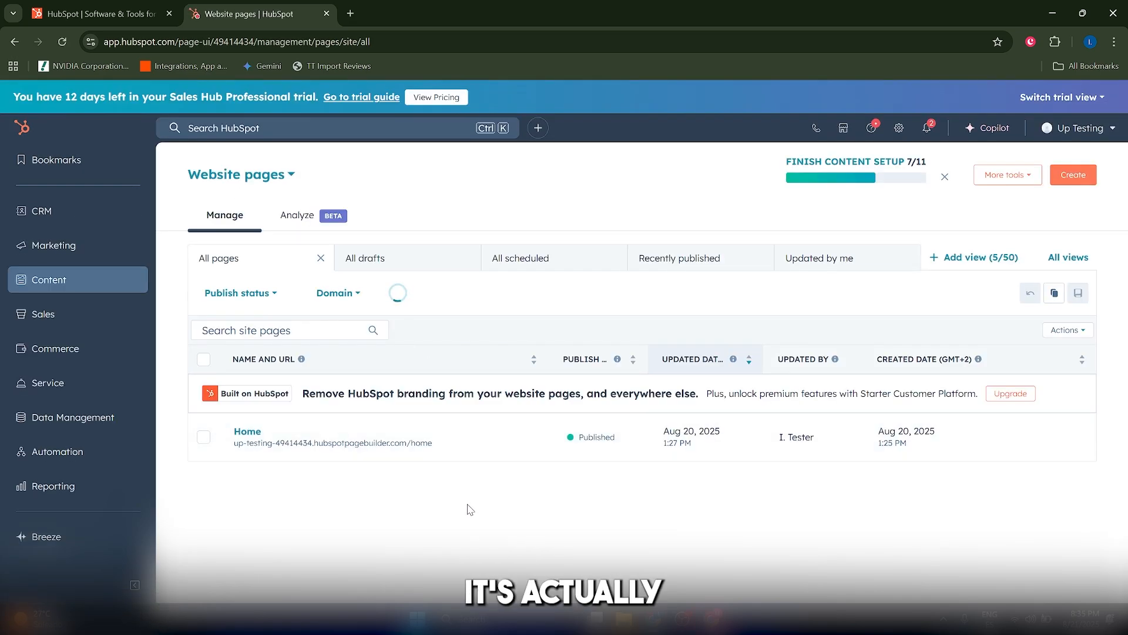
{"action": "left_click", "coordinate": [286, 129]}
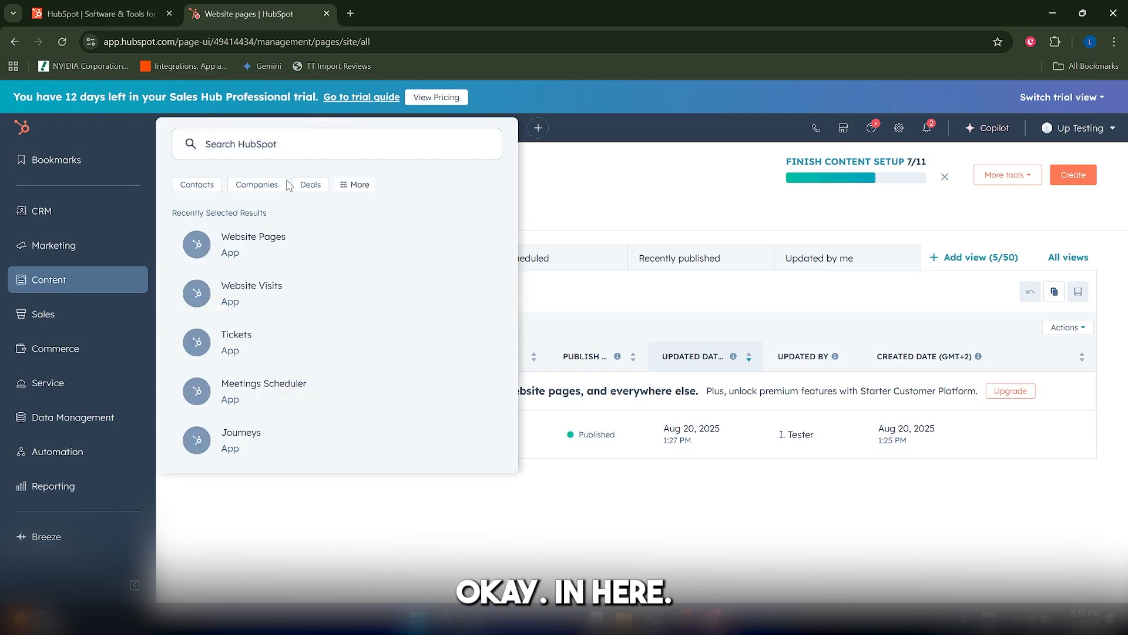
{"action": "left_click", "coordinate": [688, 511]}
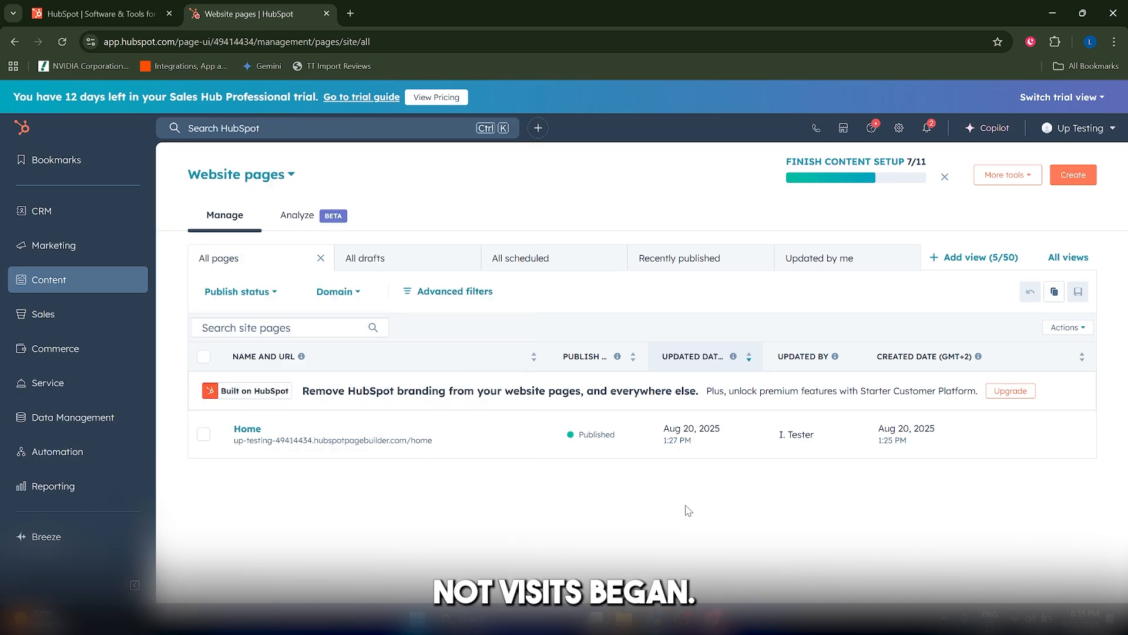
Create a new website page with Elevate as the active theme, based on the Home template.
{"action": "left_click", "coordinate": [1073, 176]}
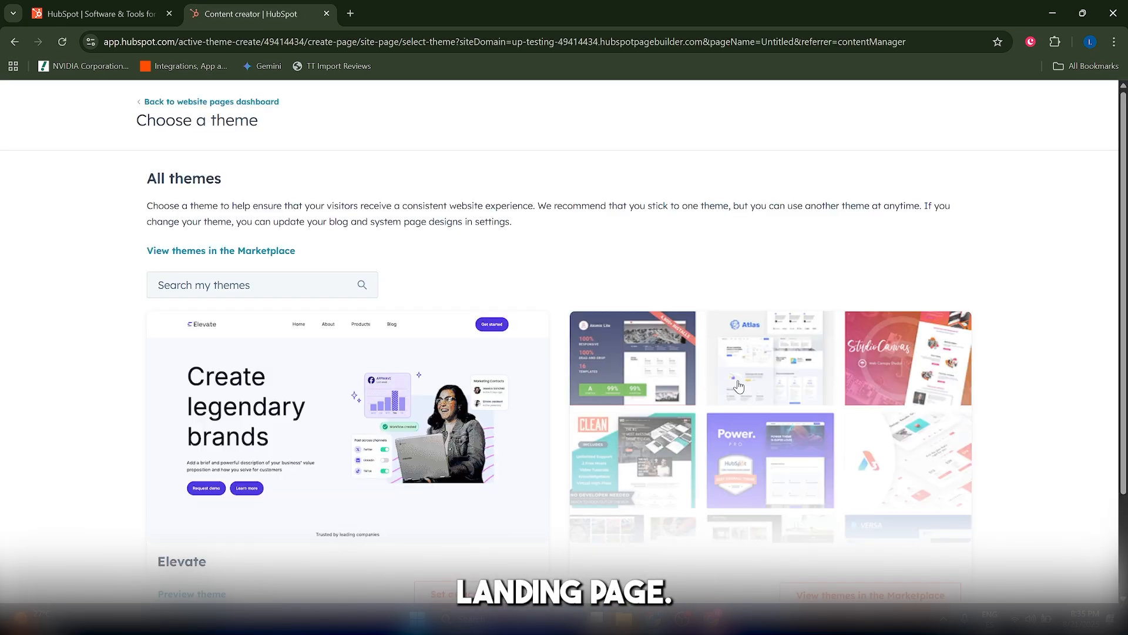
{"action": "scroll", "coordinate": [739, 386], "scroll_direction": "down", "scroll_amount": 2}
{"action": "scroll", "coordinate": [324, 427], "scroll_direction": "up", "scroll_amount": 2}
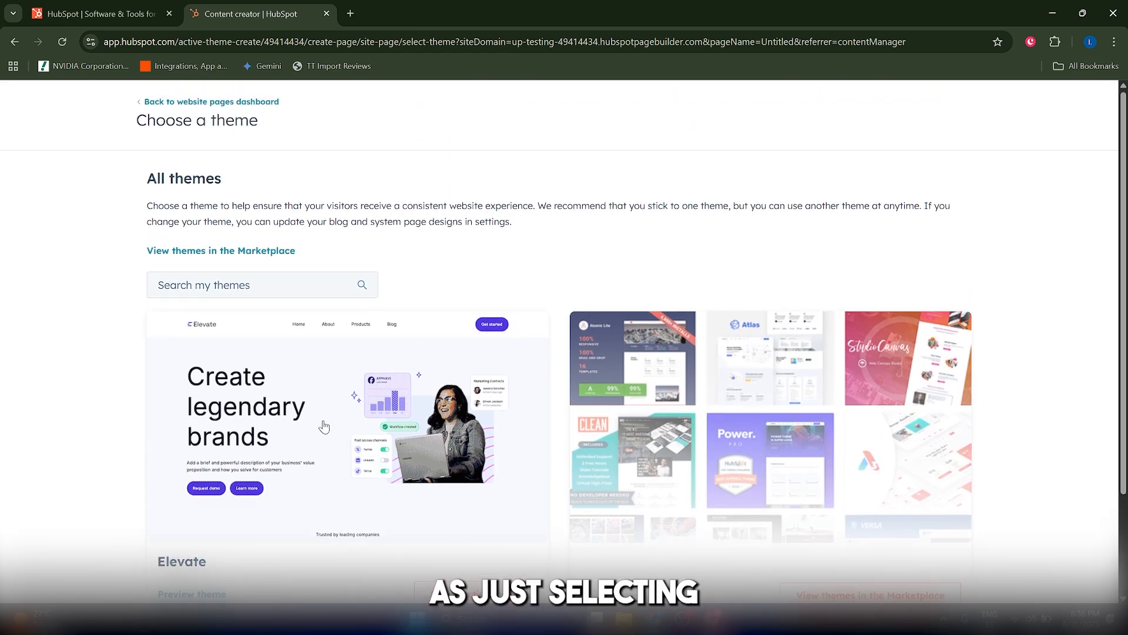
{"action": "scroll", "coordinate": [584, 421], "scroll_direction": "down", "scroll_amount": 2}
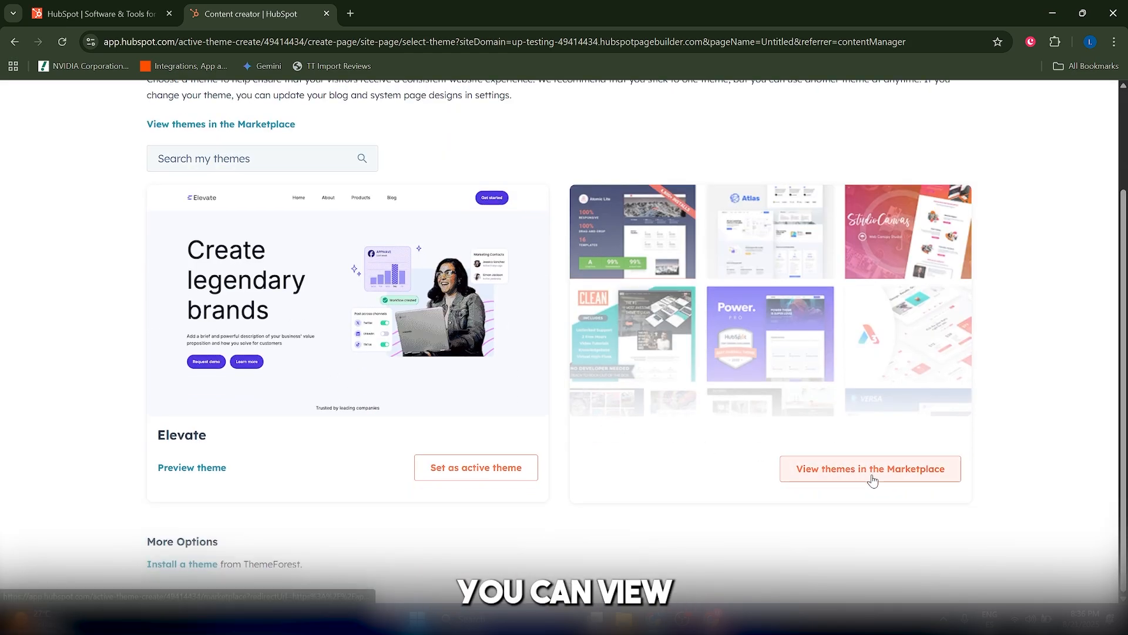
{"action": "scroll", "coordinate": [848, 483], "scroll_direction": "up", "scroll_amount": 1}
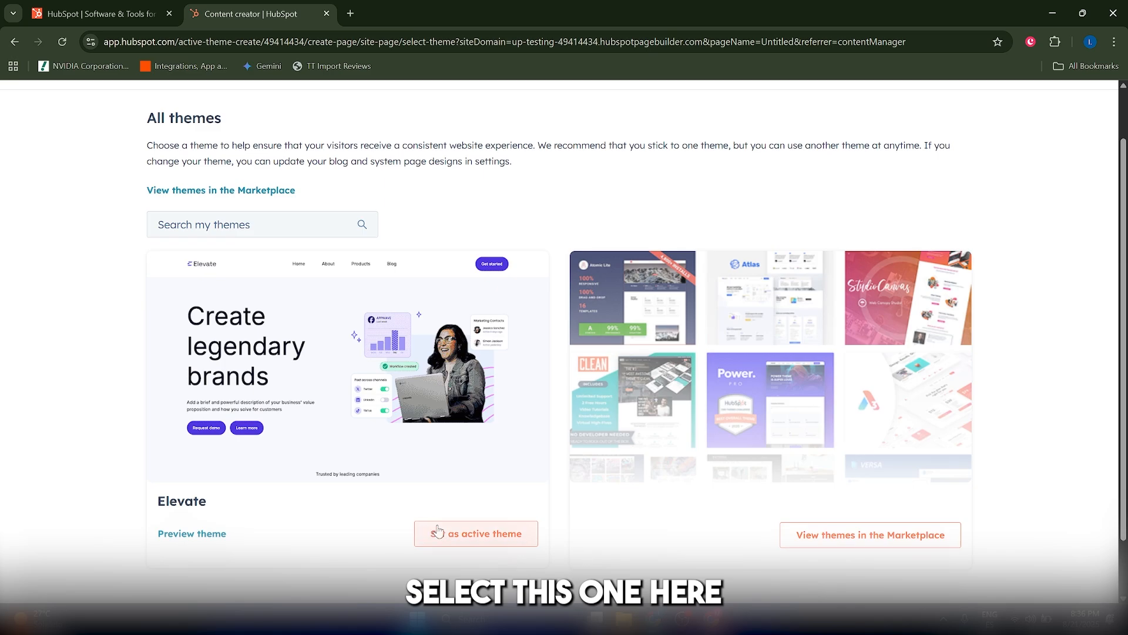
{"action": "left_click", "coordinate": [473, 538]}
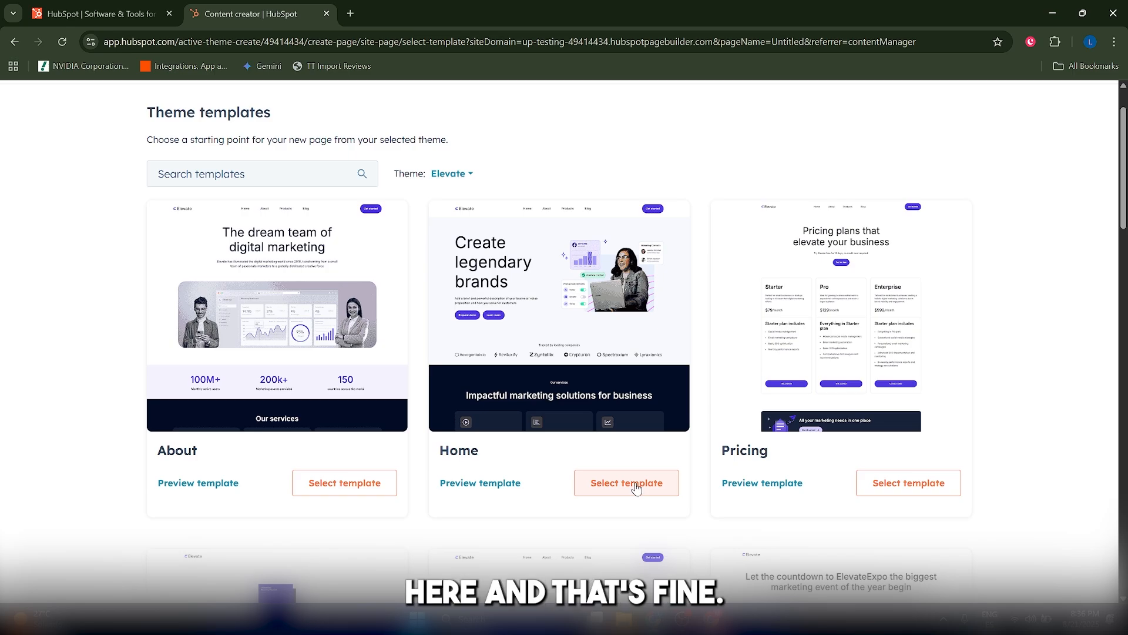
{"action": "left_click", "coordinate": [635, 487]}
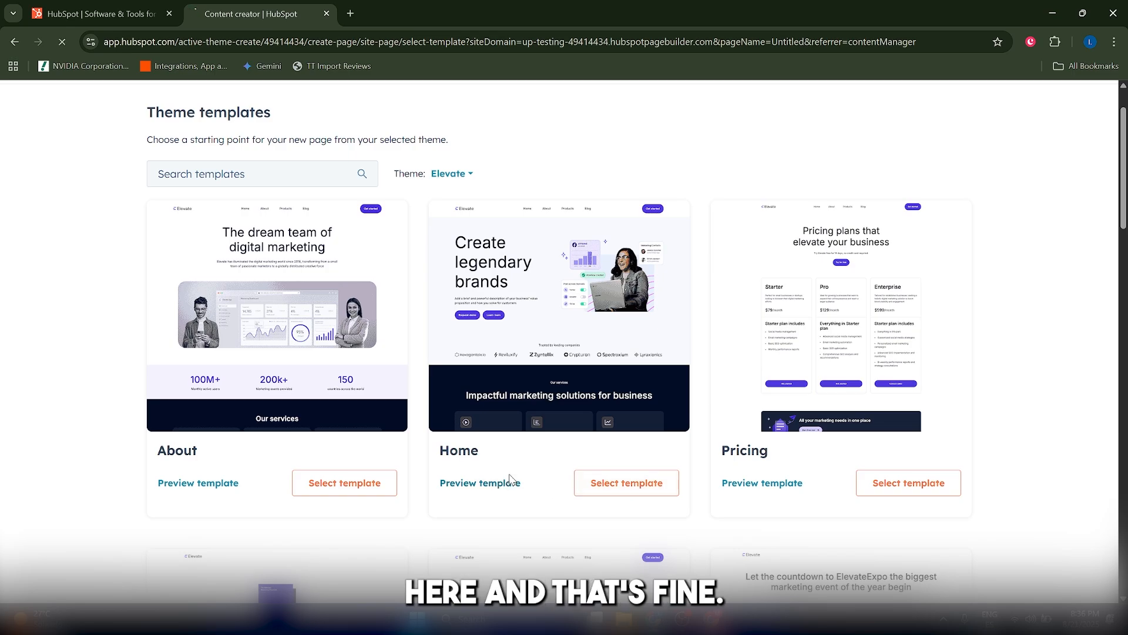
Delete the existing form beneath the Join Our Free Live Webinar section near the end of the Home page.
{"action": "scroll", "coordinate": [678, 379], "scroll_direction": "down", "scroll_amount": 6}
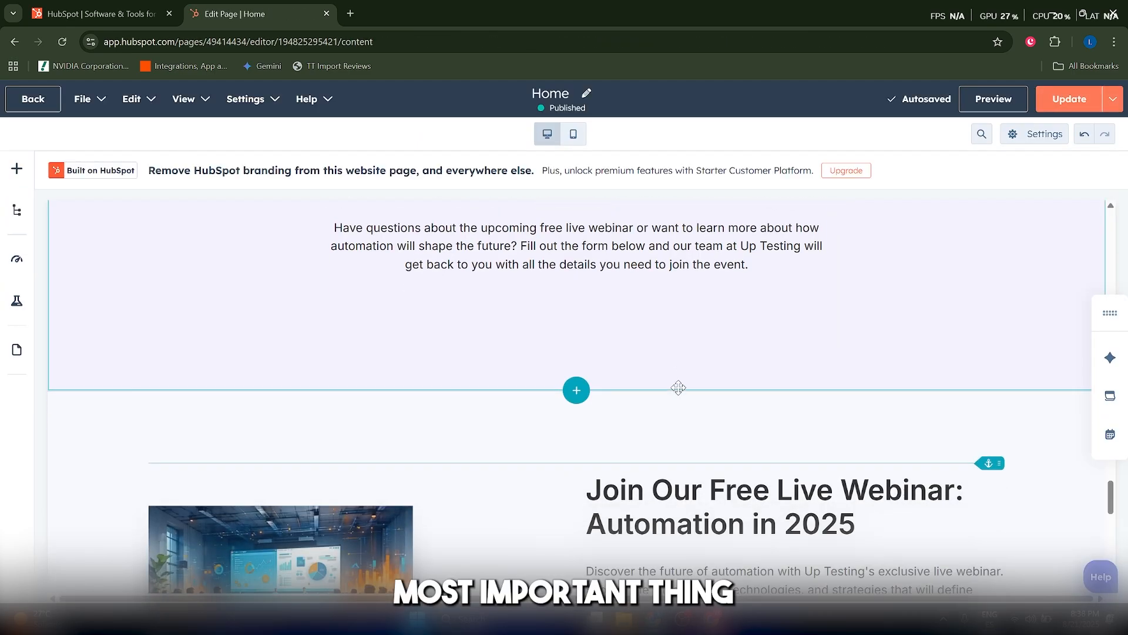
{"action": "scroll", "coordinate": [680, 393], "scroll_direction": "up", "scroll_amount": 1}
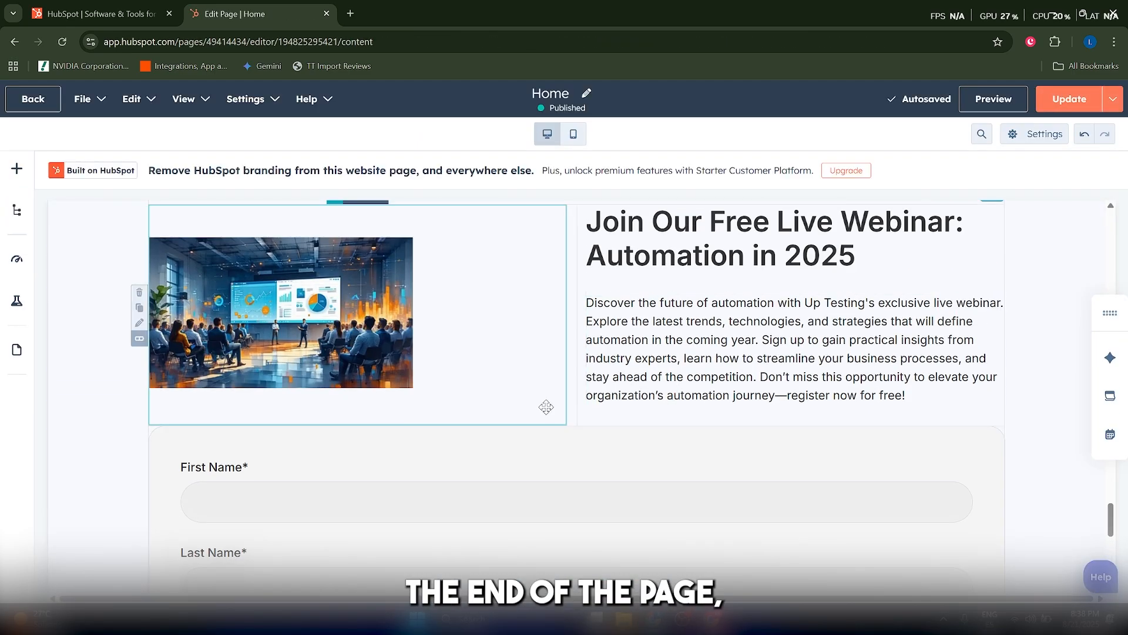
{"action": "left_click", "coordinate": [995, 437]}
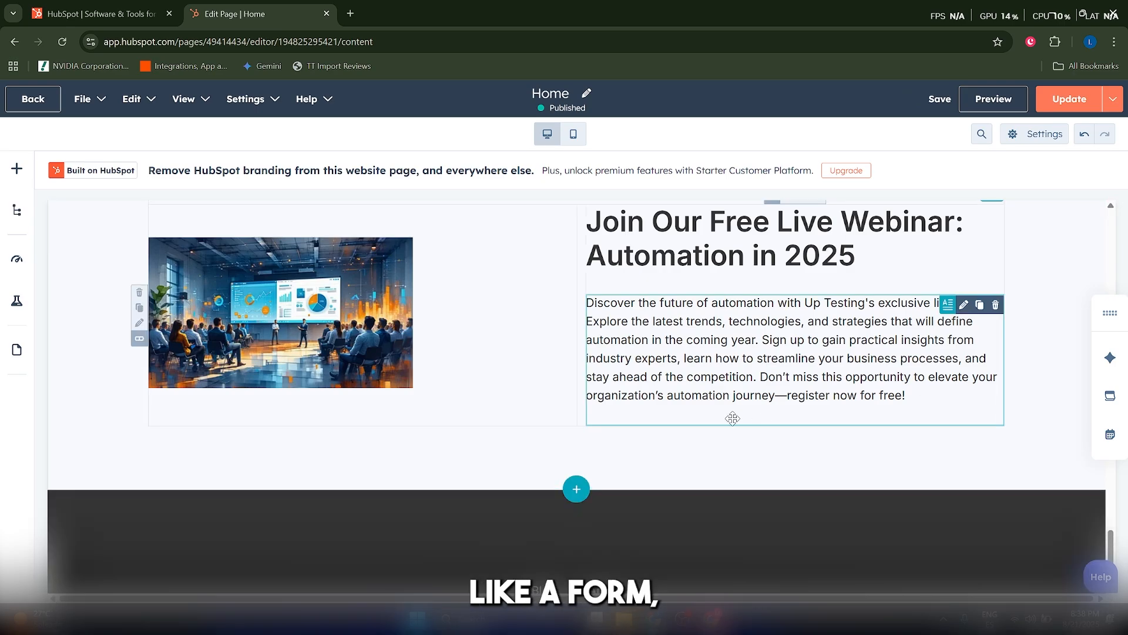
{"action": "scroll", "coordinate": [658, 447], "scroll_direction": "down", "scroll_amount": 3}
{"action": "scroll", "coordinate": [657, 452], "scroll_direction": "up", "scroll_amount": 2}
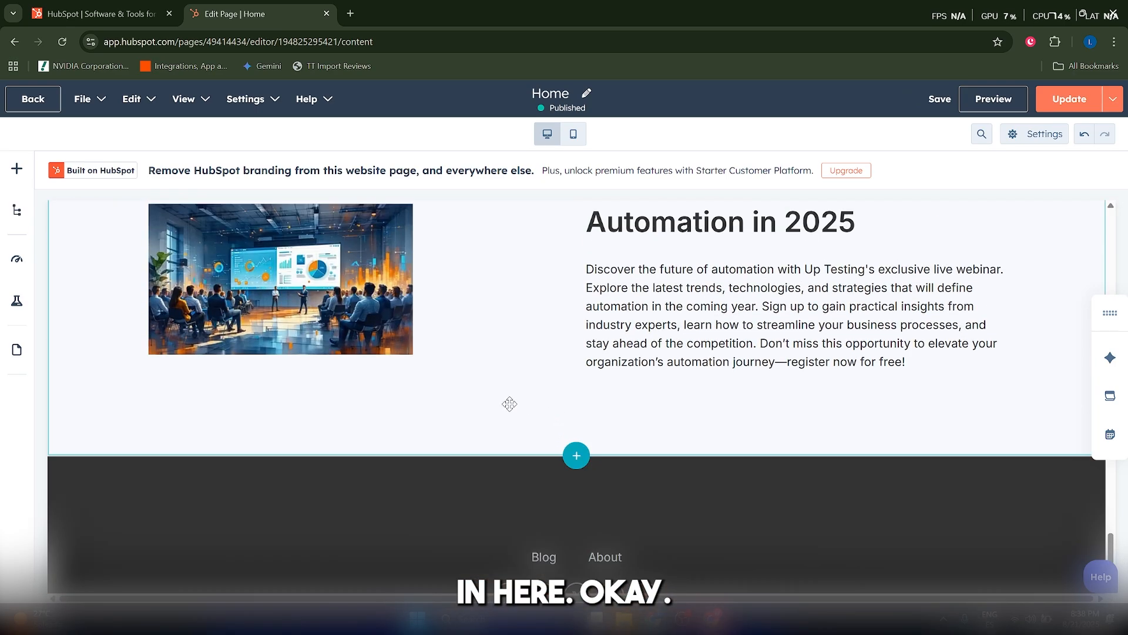
Find the Form module with the search term "form" and add it beneath the webinar image and text.
{"action": "left_click", "coordinate": [17, 169]}
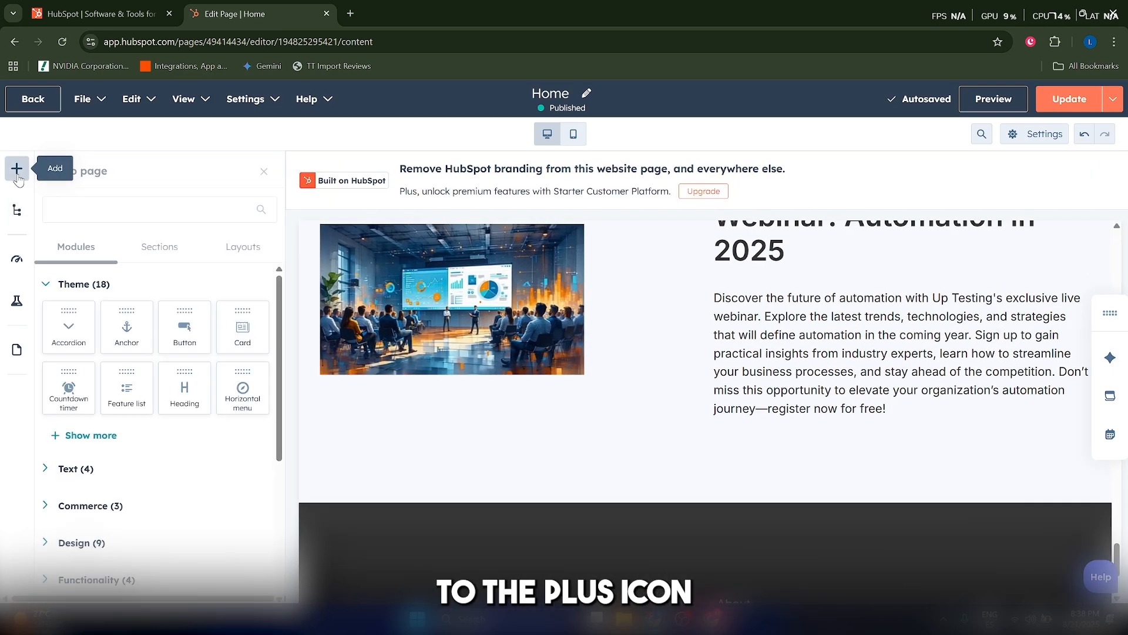
{"action": "left_click", "coordinate": [102, 221]}
{"action": "type", "text": "form"}
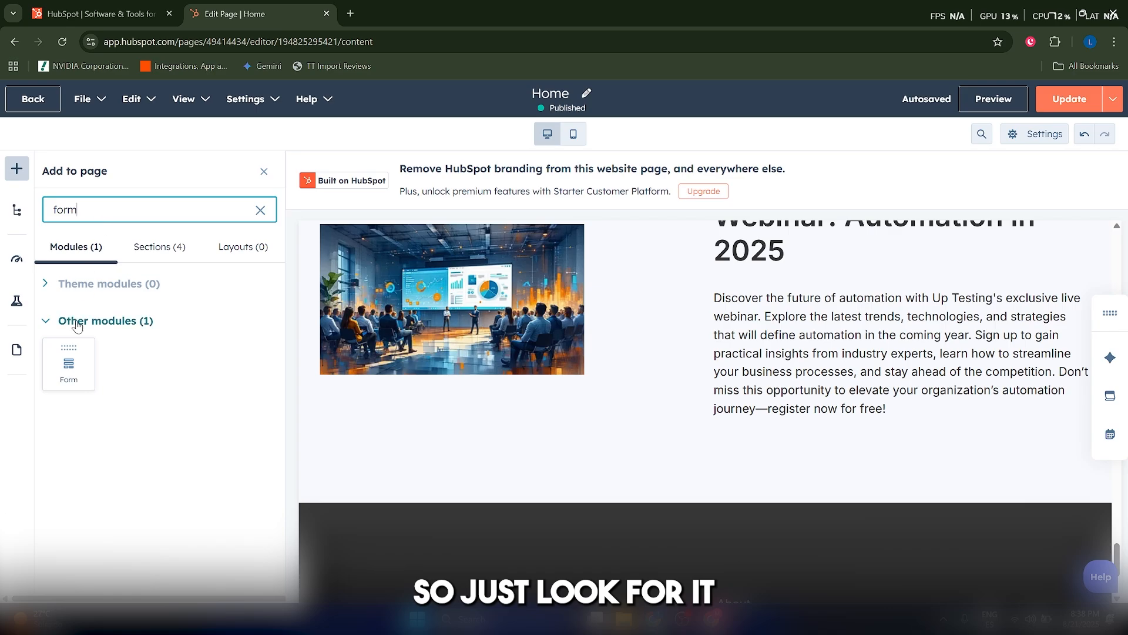
{"action": "left_click_drag", "start_coordinate": [79, 369], "coordinate": [709, 469]}
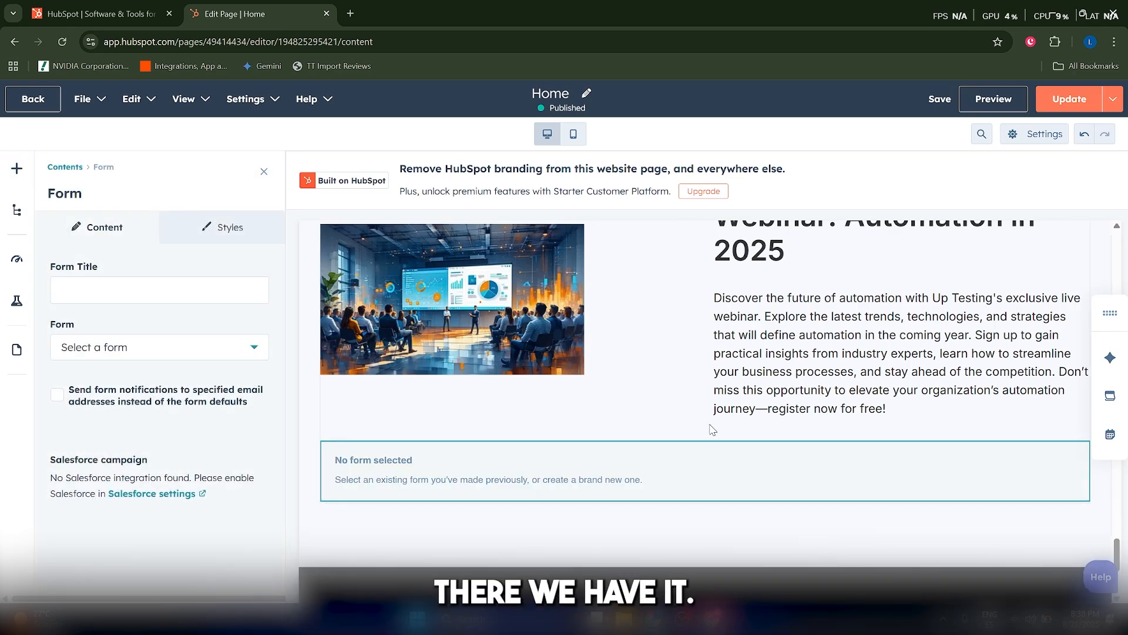
Assign the Contact Us form to the new form module, look through its content and automation options, and apply the changes.
{"action": "left_click", "coordinate": [173, 353]}
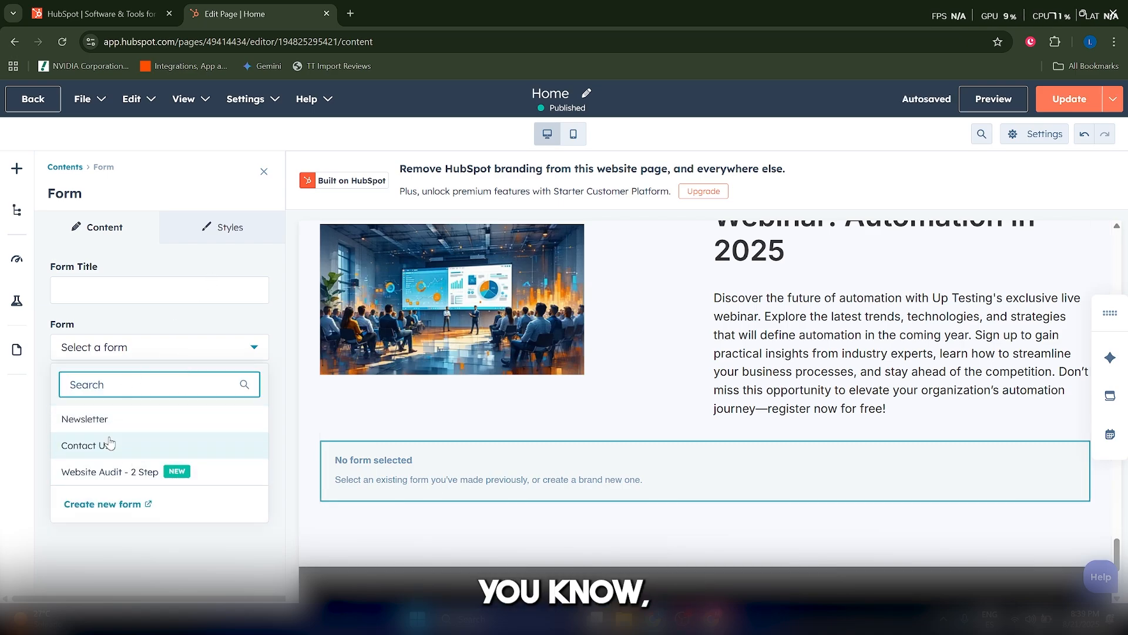
{"action": "left_click", "coordinate": [120, 458]}
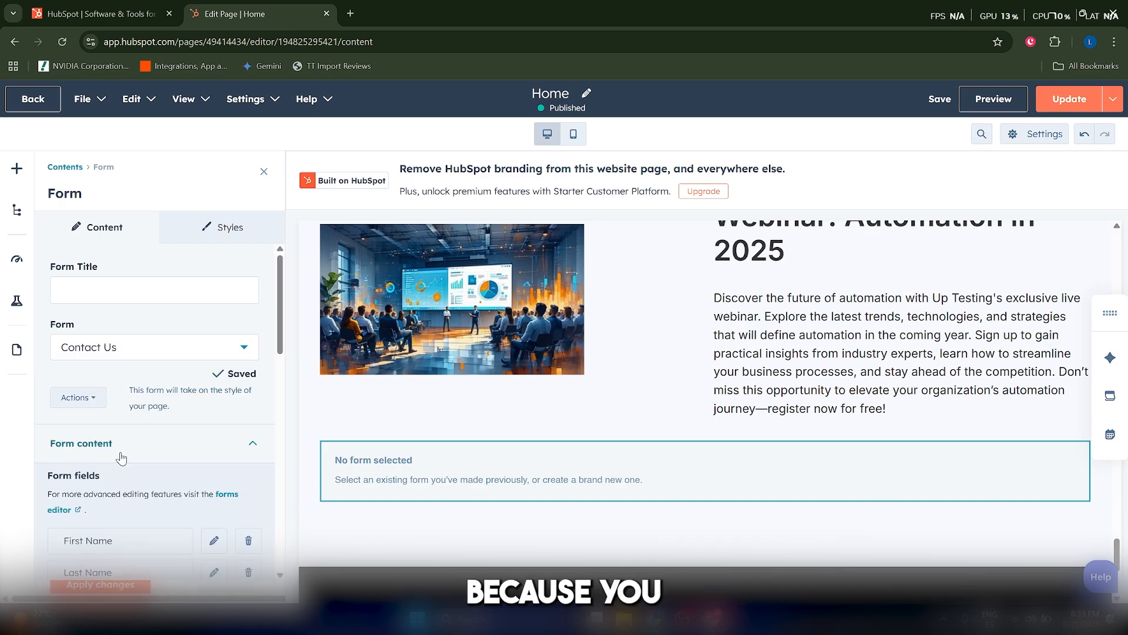
{"action": "scroll", "coordinate": [215, 419], "scroll_direction": "down", "scroll_amount": 1}
{"action": "scroll", "coordinate": [215, 419], "scroll_direction": "down", "scroll_amount": 5}
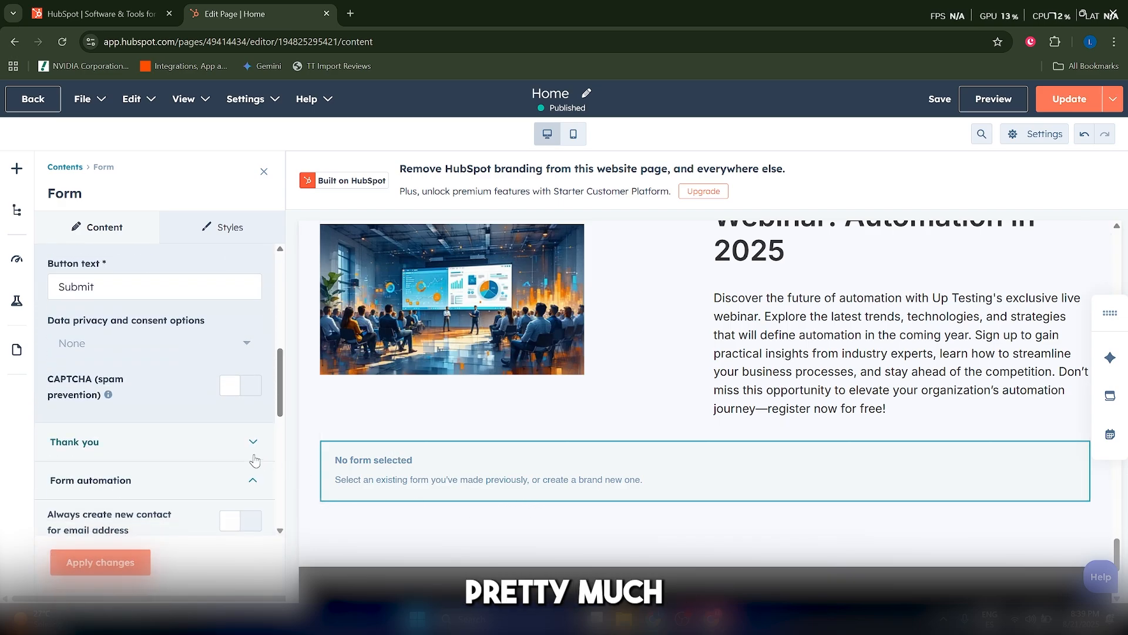
{"action": "scroll", "coordinate": [588, 500], "scroll_direction": "down", "scroll_amount": 2}
{"action": "scroll", "coordinate": [584, 483], "scroll_direction": "up", "scroll_amount": 1}
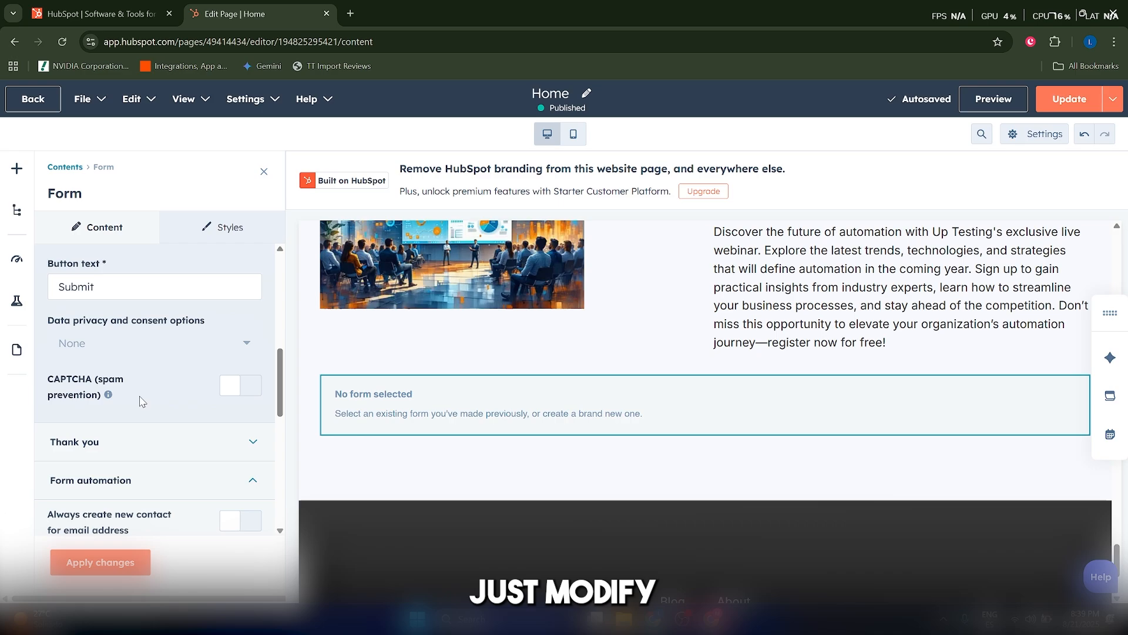
{"action": "scroll", "coordinate": [114, 525], "scroll_direction": "down", "scroll_amount": 3}
{"action": "left_click", "coordinate": [100, 562]}
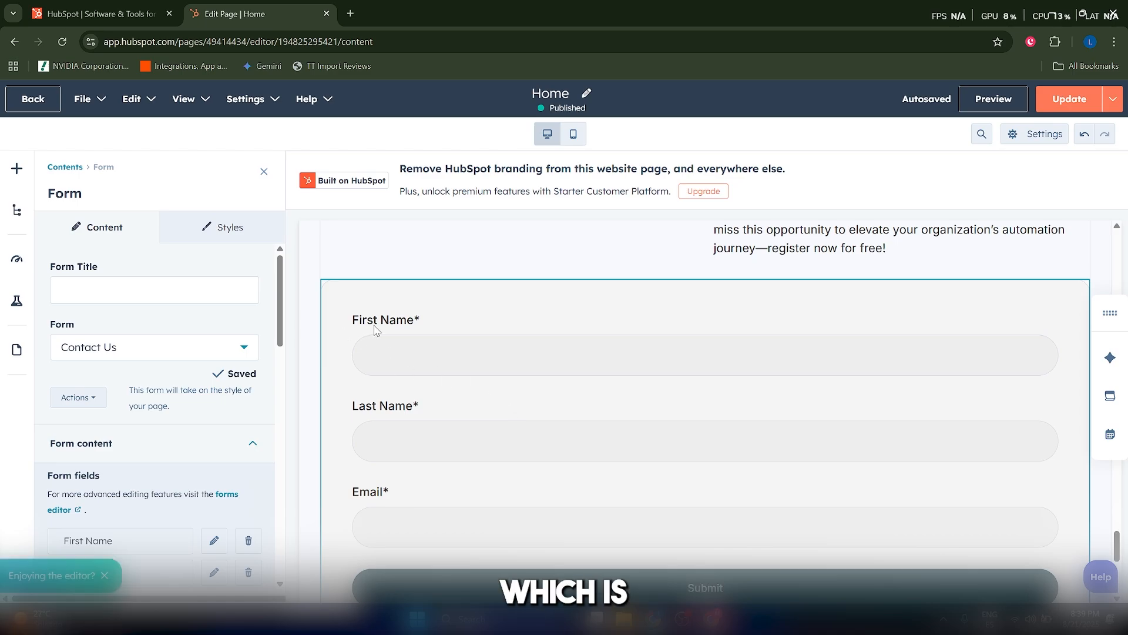
Examine the form's fields and submit button text, and open the First Name field's editing options.
{"action": "scroll", "coordinate": [179, 397], "scroll_direction": "down", "scroll_amount": 3}
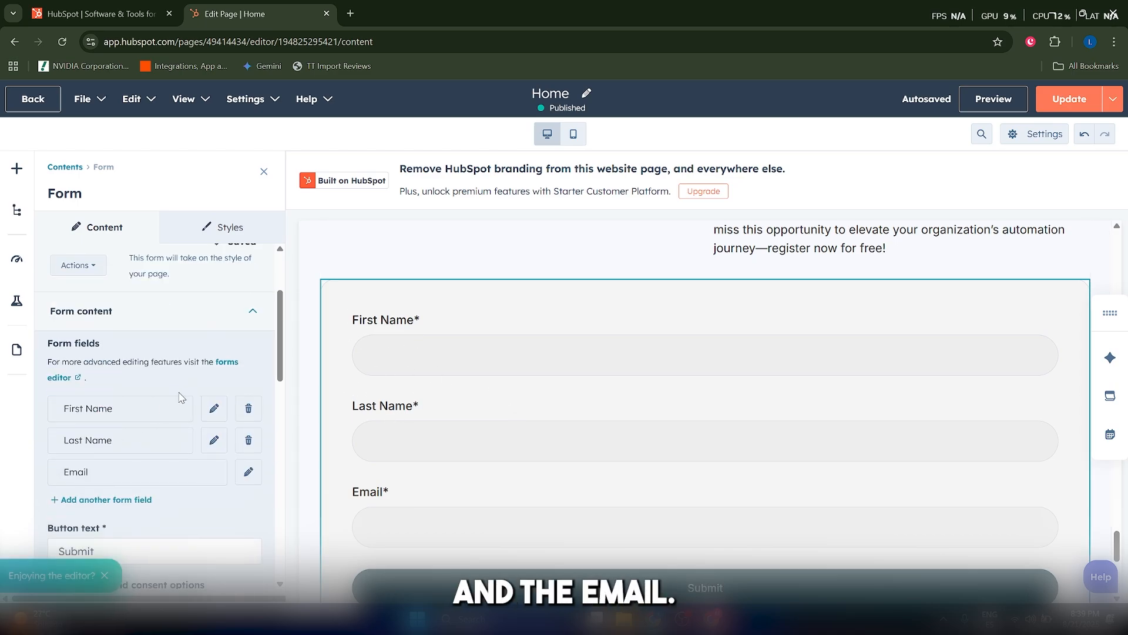
{"action": "scroll", "coordinate": [188, 391], "scroll_direction": "down", "scroll_amount": 5}
{"action": "scroll", "coordinate": [147, 405], "scroll_direction": "up", "scroll_amount": 1}
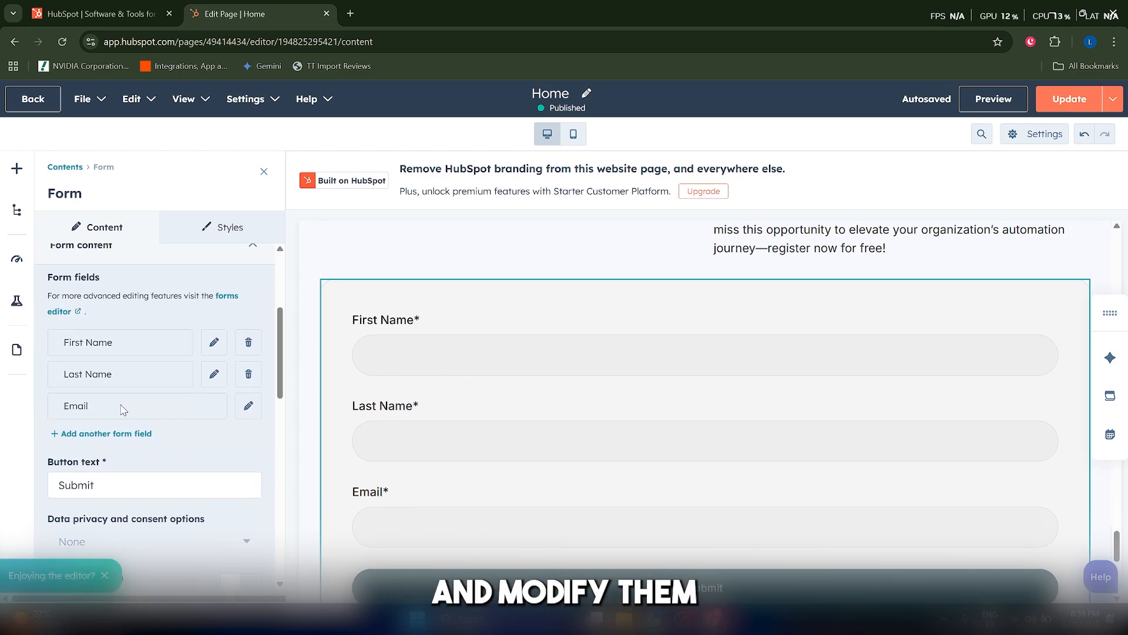
{"action": "scroll", "coordinate": [117, 410], "scroll_direction": "up", "scroll_amount": 1}
{"action": "triple_click", "coordinate": [72, 346]}
{"action": "left_click", "coordinate": [101, 354]}
{"action": "scroll", "coordinate": [117, 389], "scroll_direction": "down", "scroll_amount": 1}
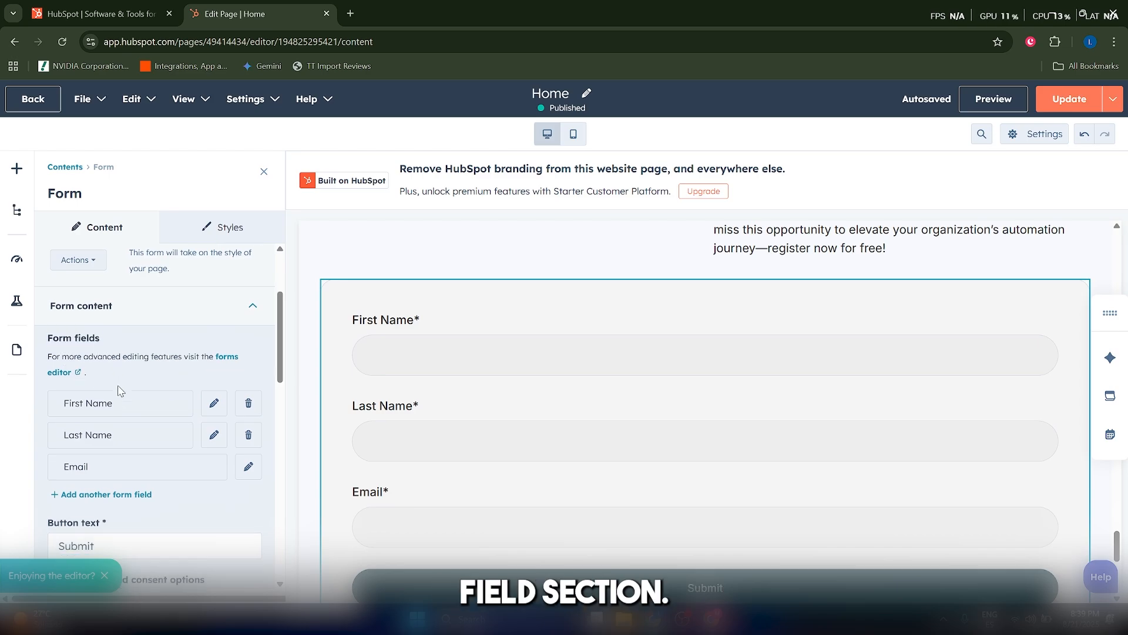
{"action": "scroll", "coordinate": [91, 438], "scroll_direction": "down", "scroll_amount": 1}
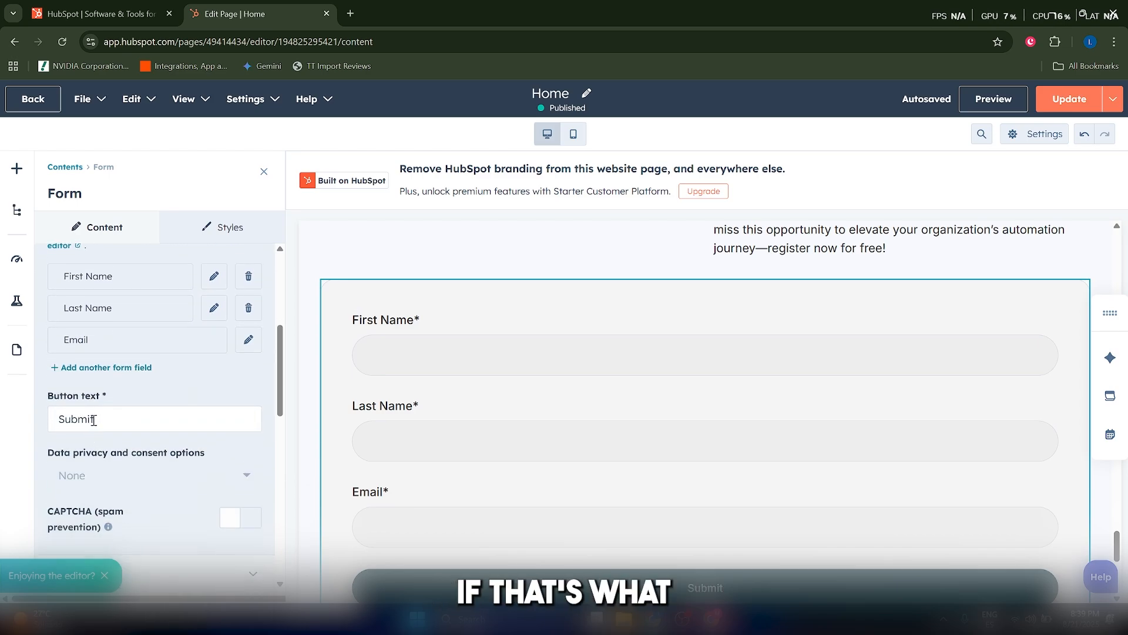
{"action": "scroll", "coordinate": [111, 405], "scroll_direction": "up", "scroll_amount": 1}
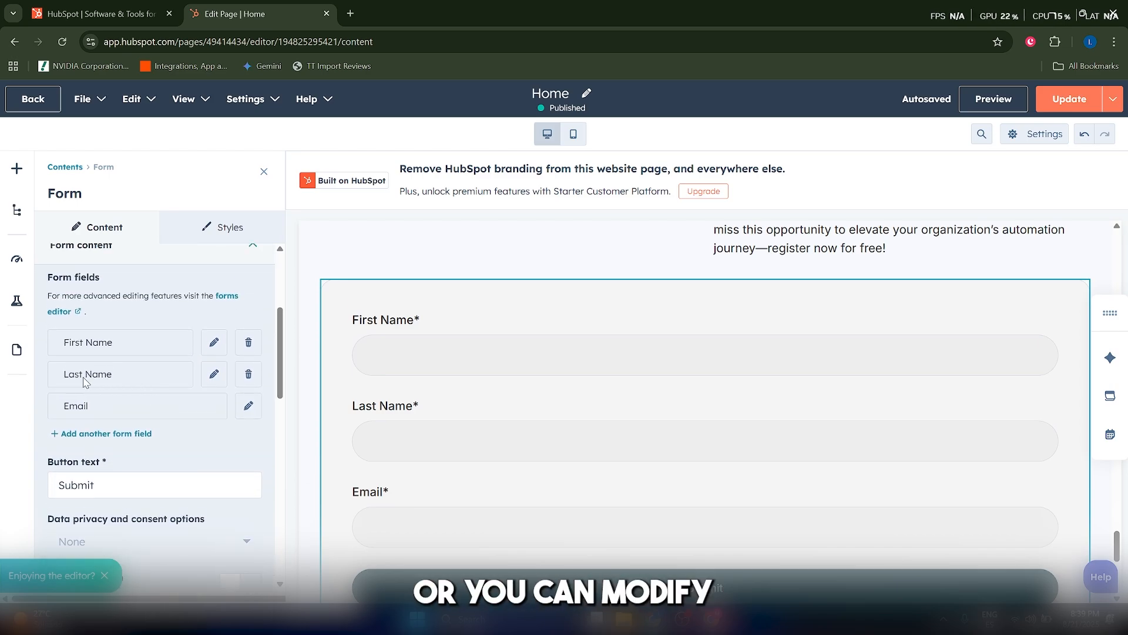
{"action": "left_click", "coordinate": [214, 342]}
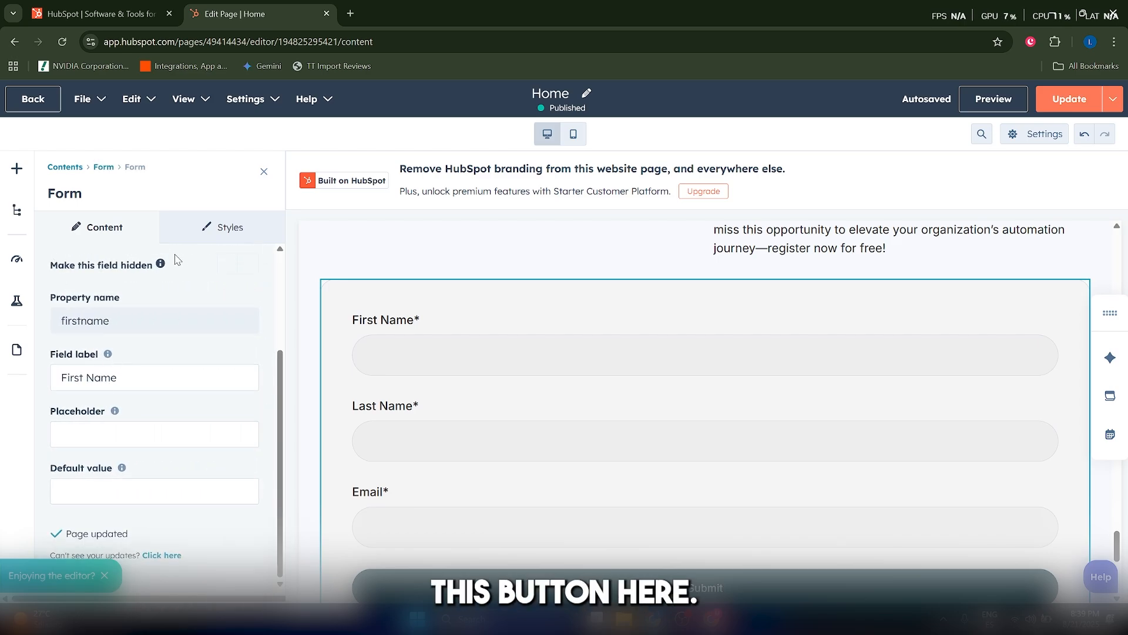
{"action": "scroll", "coordinate": [230, 297], "scroll_direction": "up", "scroll_amount": 2}
Examine the form's style options, including the typography of its fields, and return to its content settings.
{"action": "left_click", "coordinate": [215, 232]}
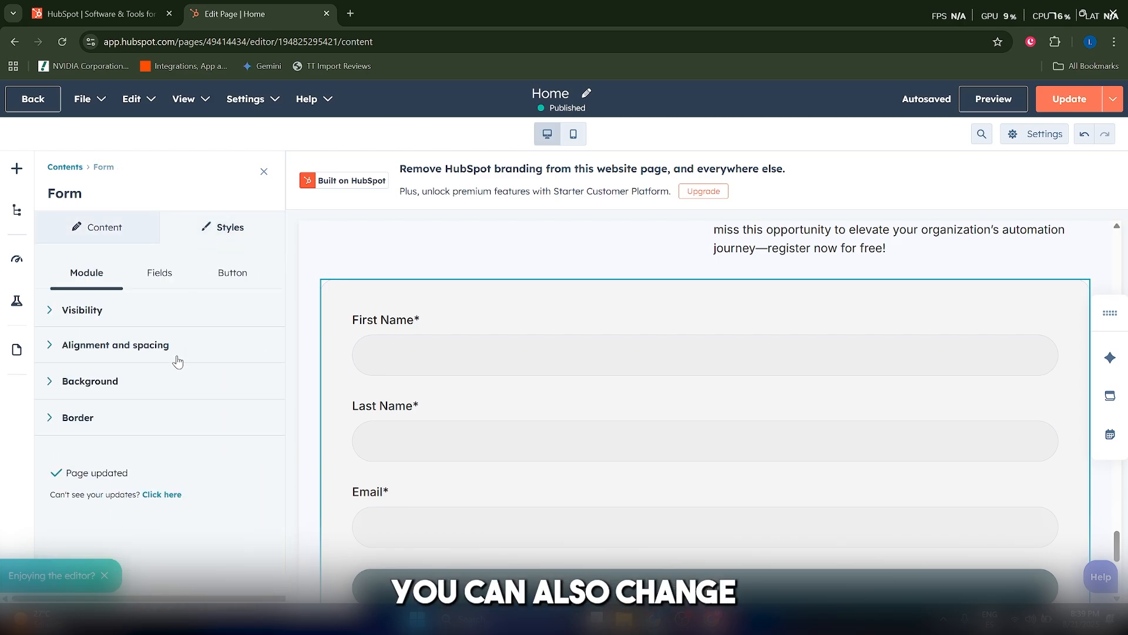
{"action": "left_click", "coordinate": [160, 274]}
{"action": "left_click", "coordinate": [58, 351]}
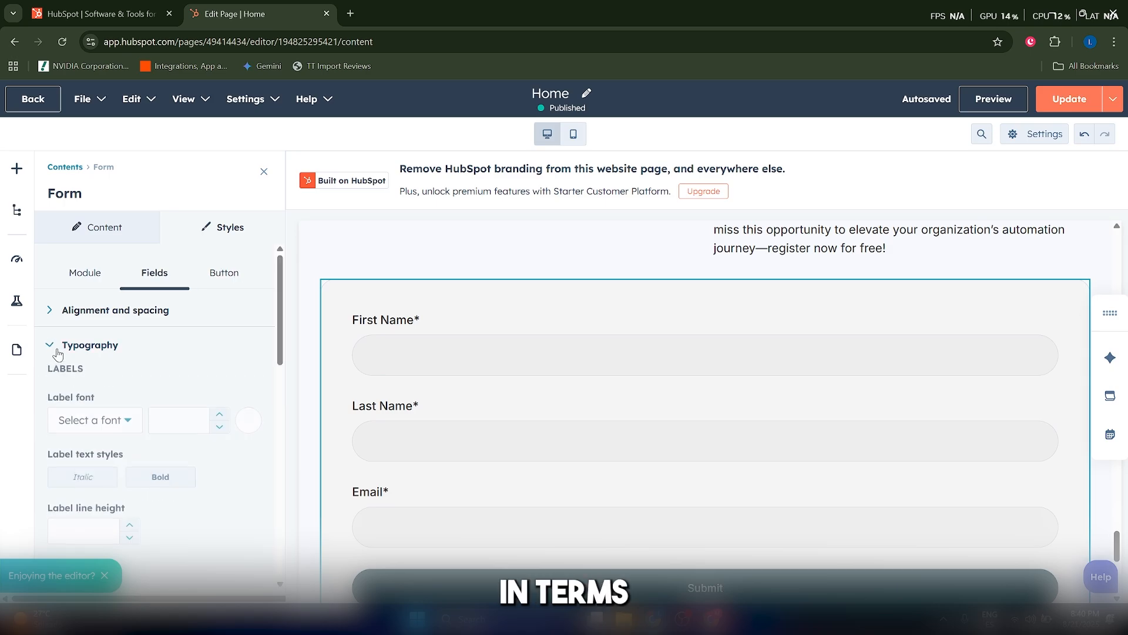
{"action": "scroll", "coordinate": [138, 401], "scroll_direction": "down", "scroll_amount": 5}
{"action": "scroll", "coordinate": [134, 418], "scroll_direction": "up", "scroll_amount": 5}
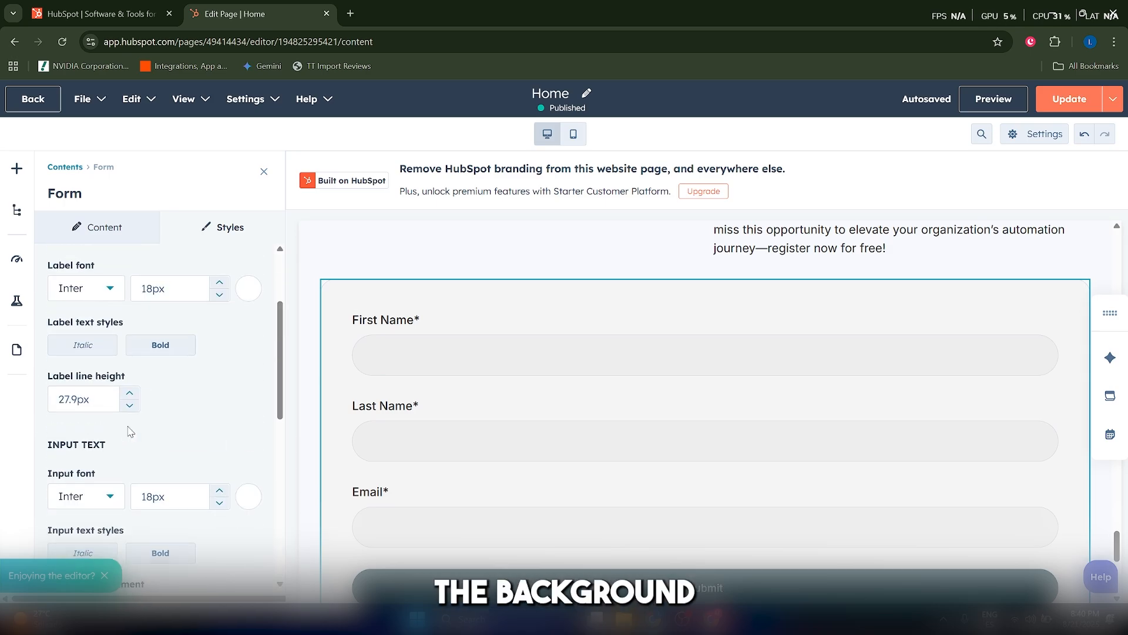
{"action": "left_click", "coordinate": [104, 228]}
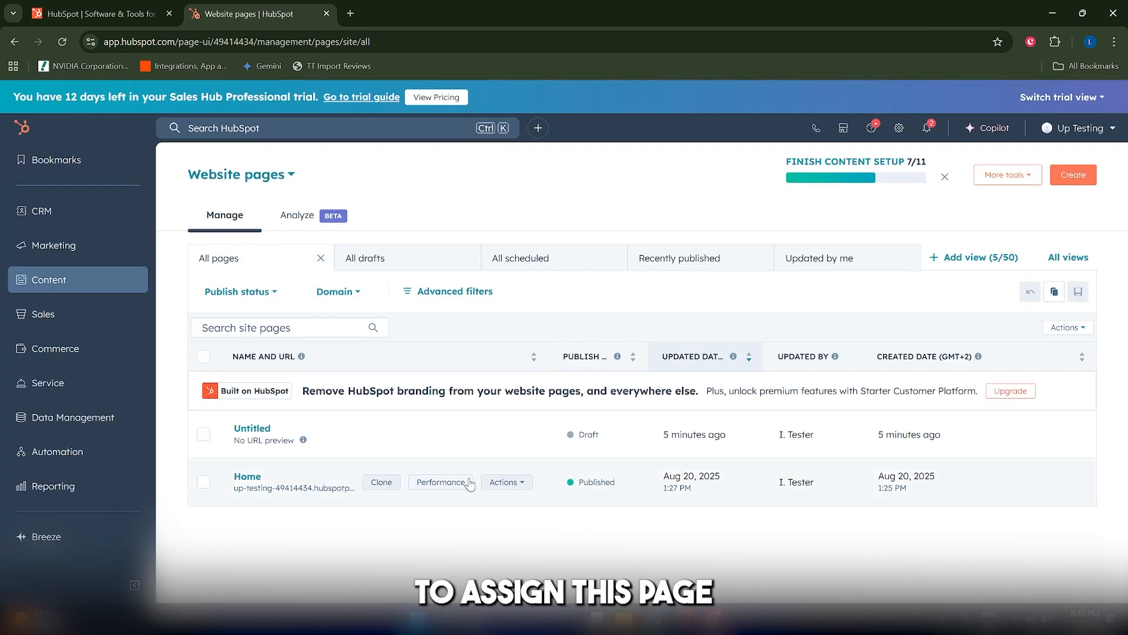
Assign the published Home page to the GreenLedger Q4 Lead Gen campaign and save.
{"action": "left_click", "coordinate": [507, 483]}
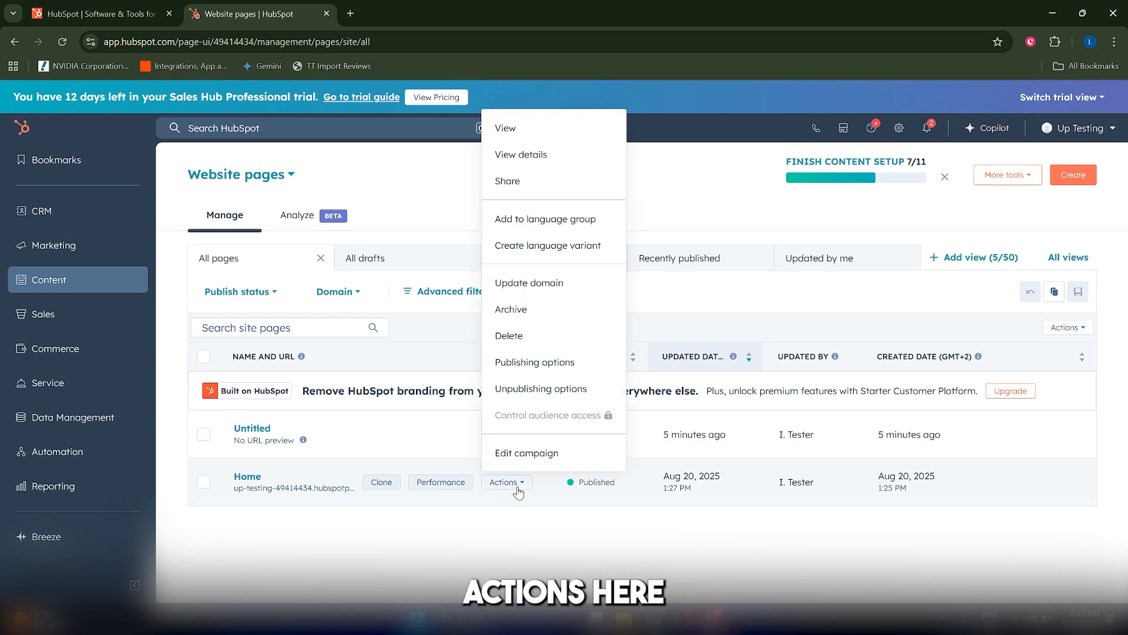
{"action": "left_click", "coordinate": [546, 456]}
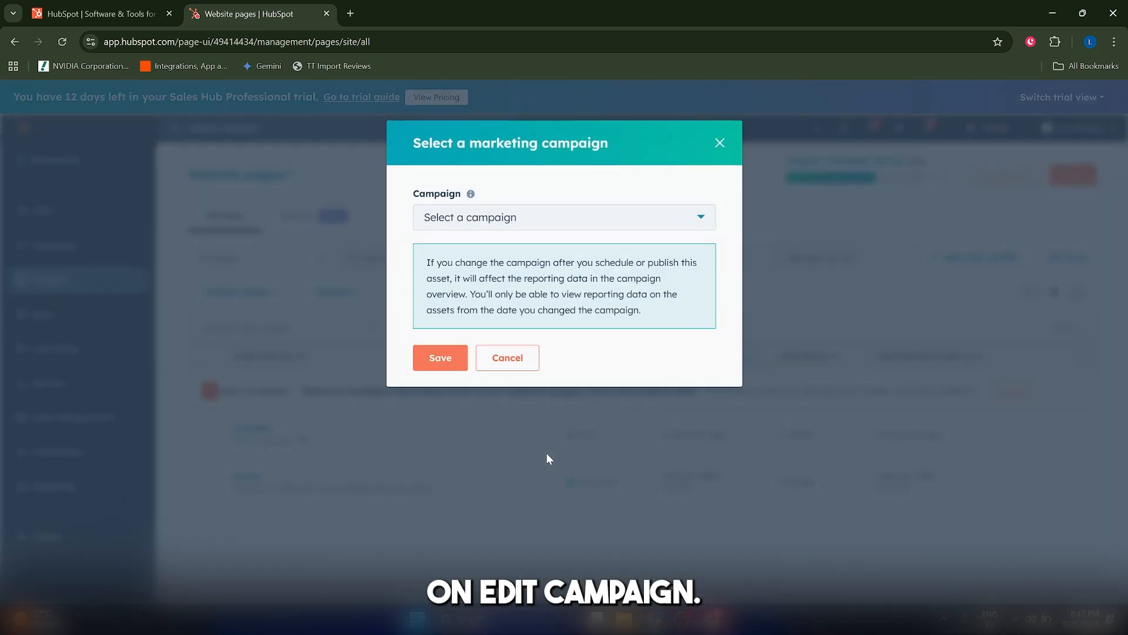
{"action": "left_click", "coordinate": [464, 224]}
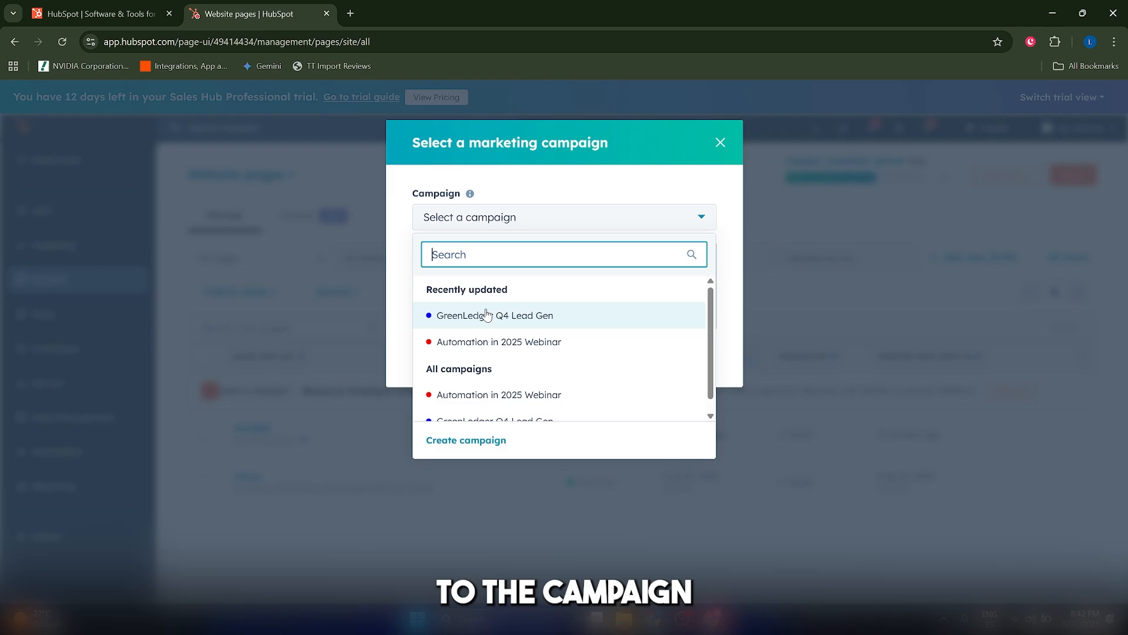
{"action": "left_click", "coordinate": [514, 327]}
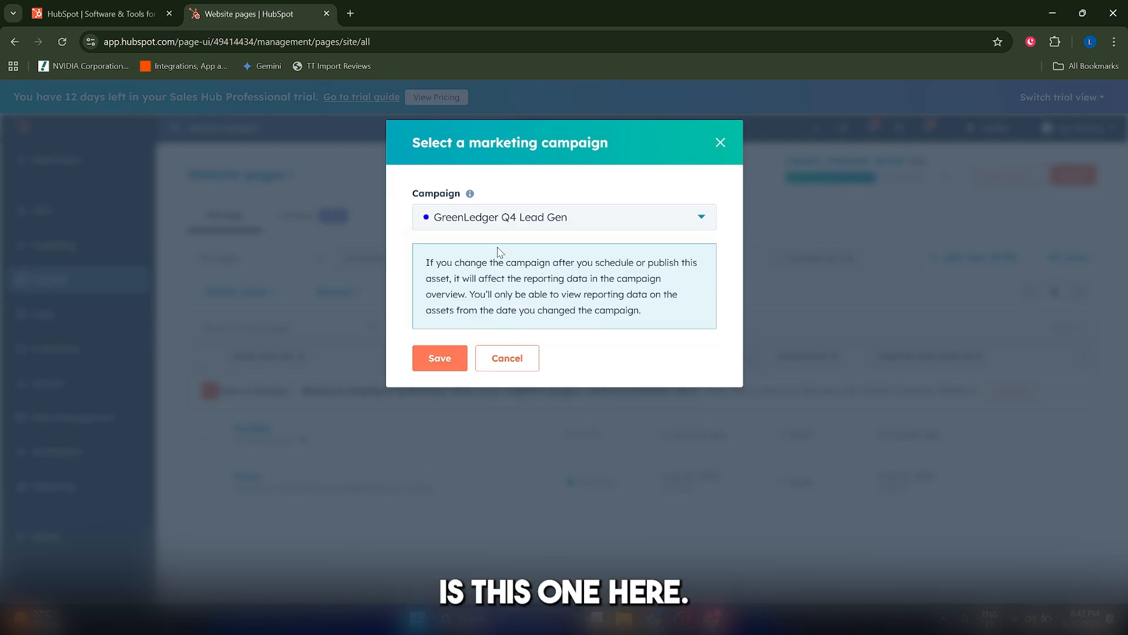
{"action": "left_click", "coordinate": [439, 358]}
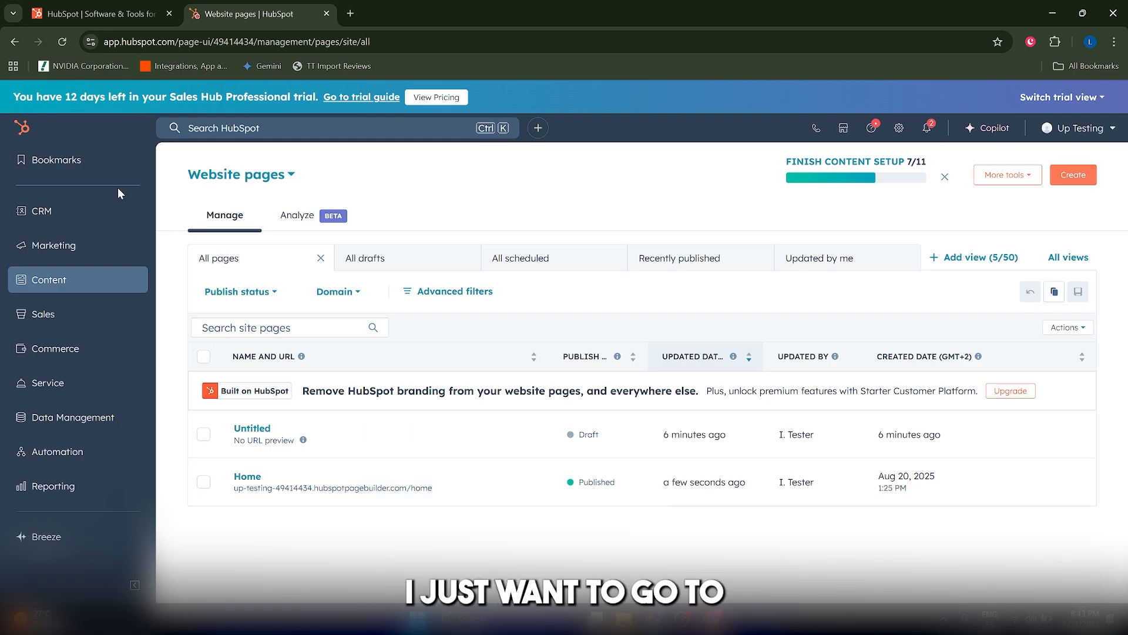
Search HubSpot for "chatflow" and open the Chatflows app.
{"action": "left_click", "coordinate": [253, 128]}
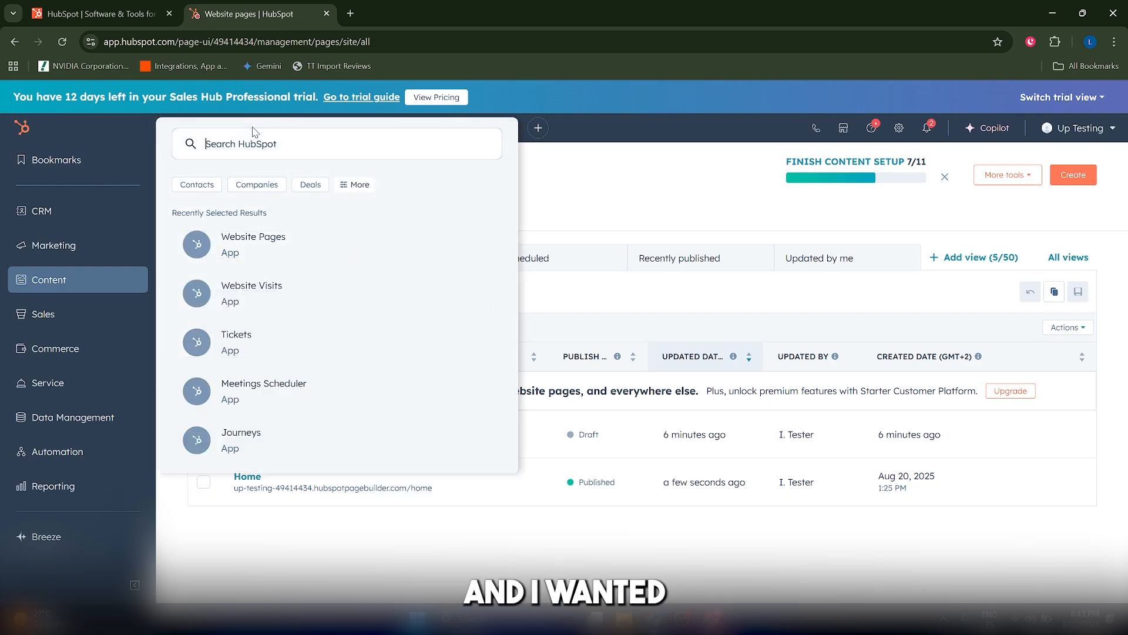
{"action": "type", "text": "chatflow"}
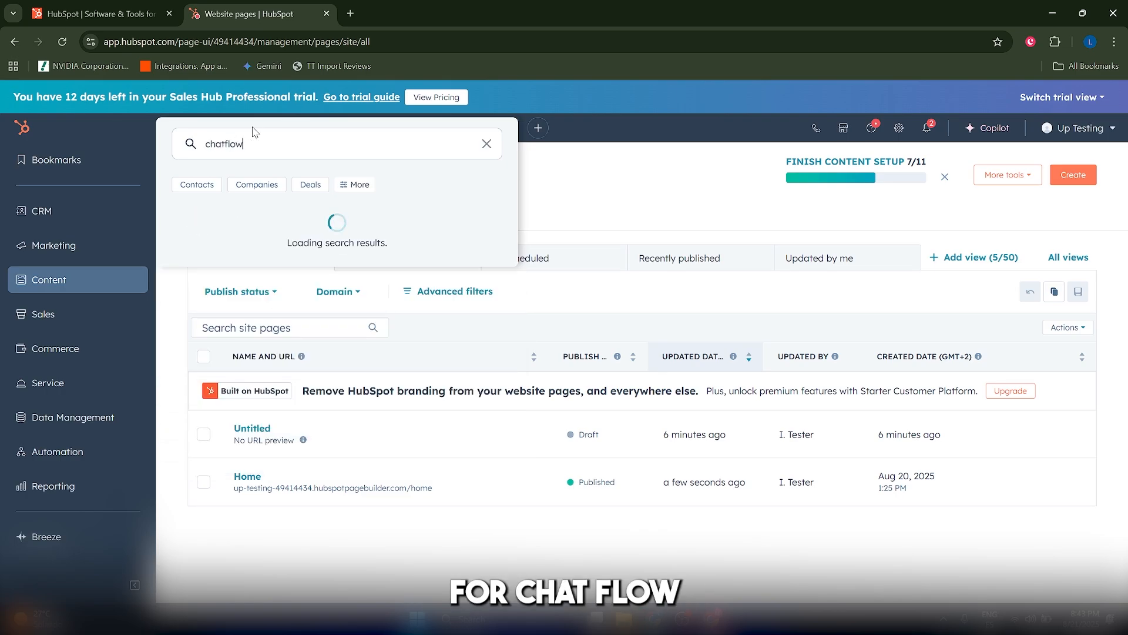
{"action": "left_click", "coordinate": [298, 254]}
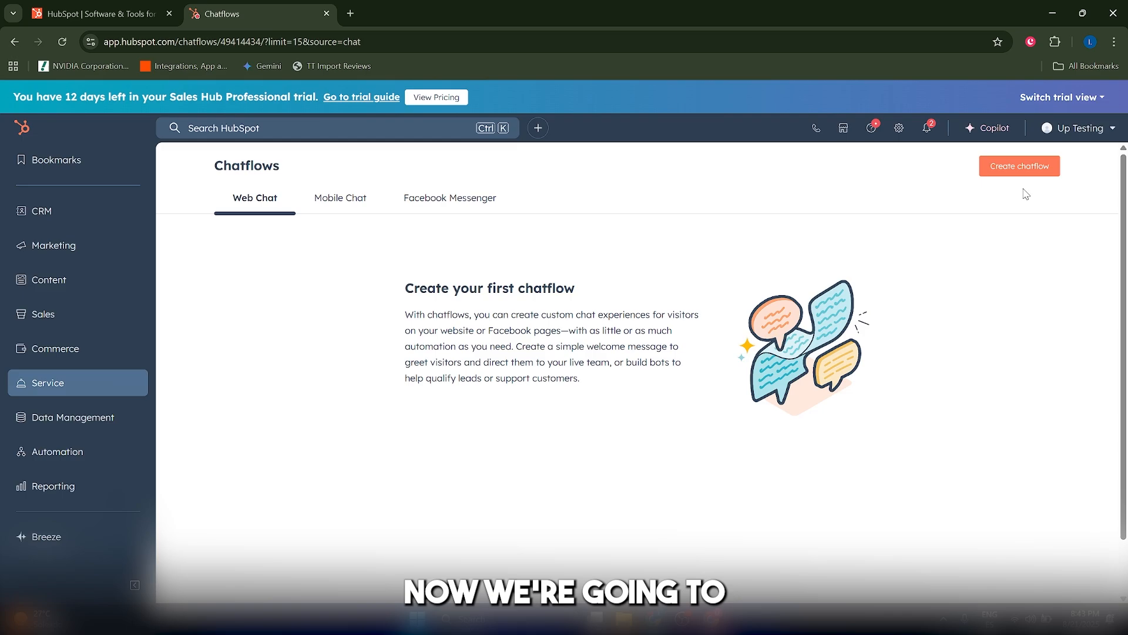
Create a chatflow for the Website channel and start the chat widget setup.
{"action": "left_click", "coordinate": [1005, 169]}
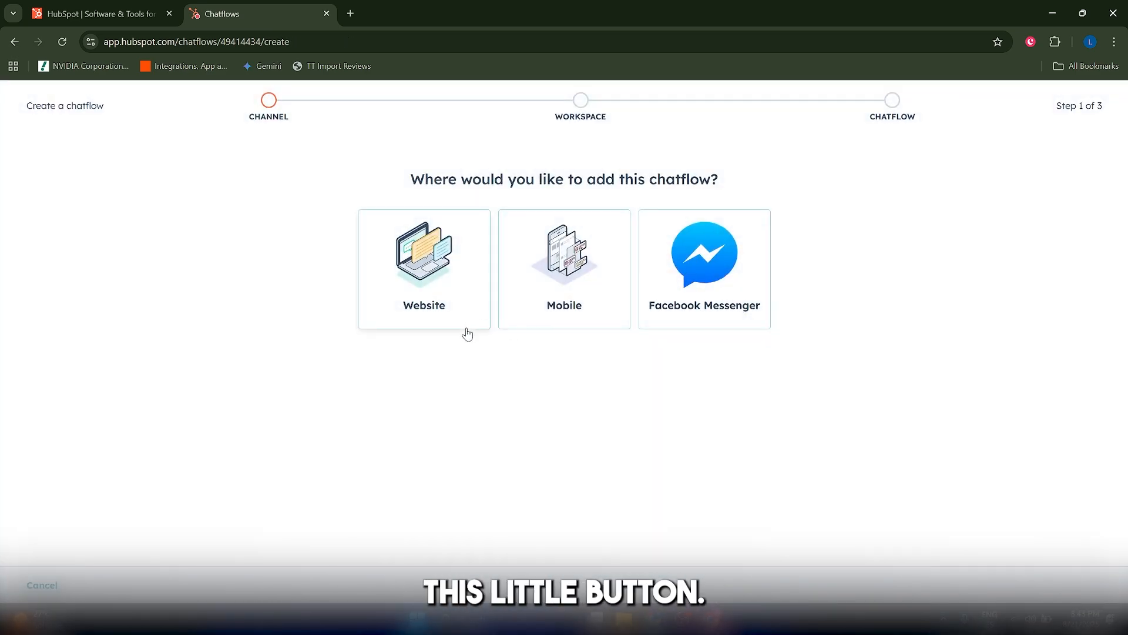
{"action": "left_click", "coordinate": [436, 292]}
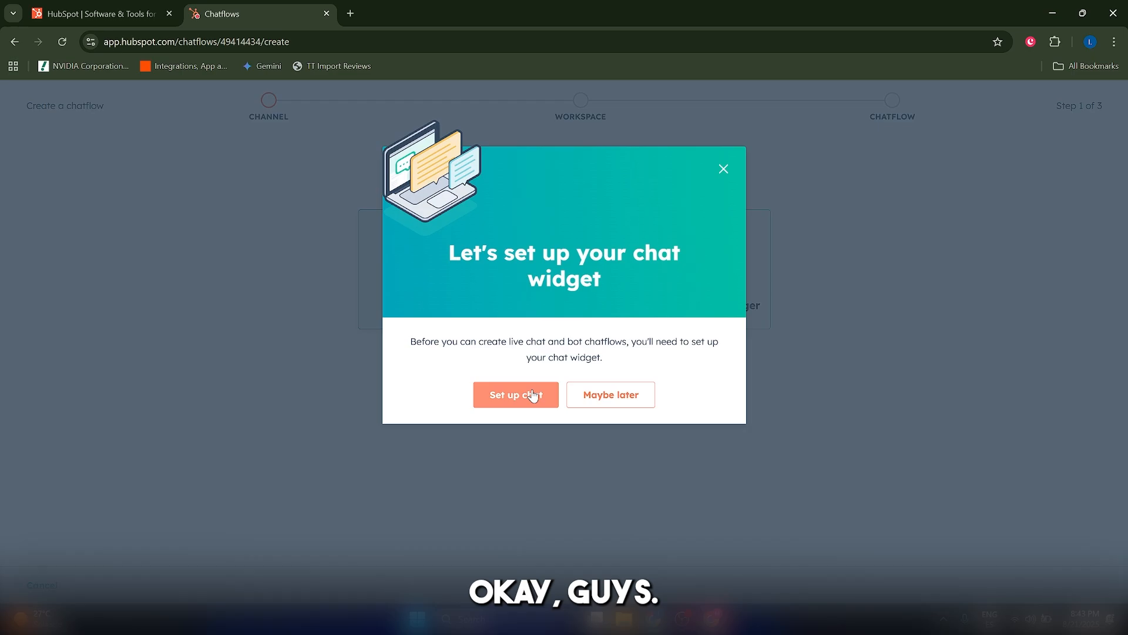
{"action": "left_click", "coordinate": [533, 394]}
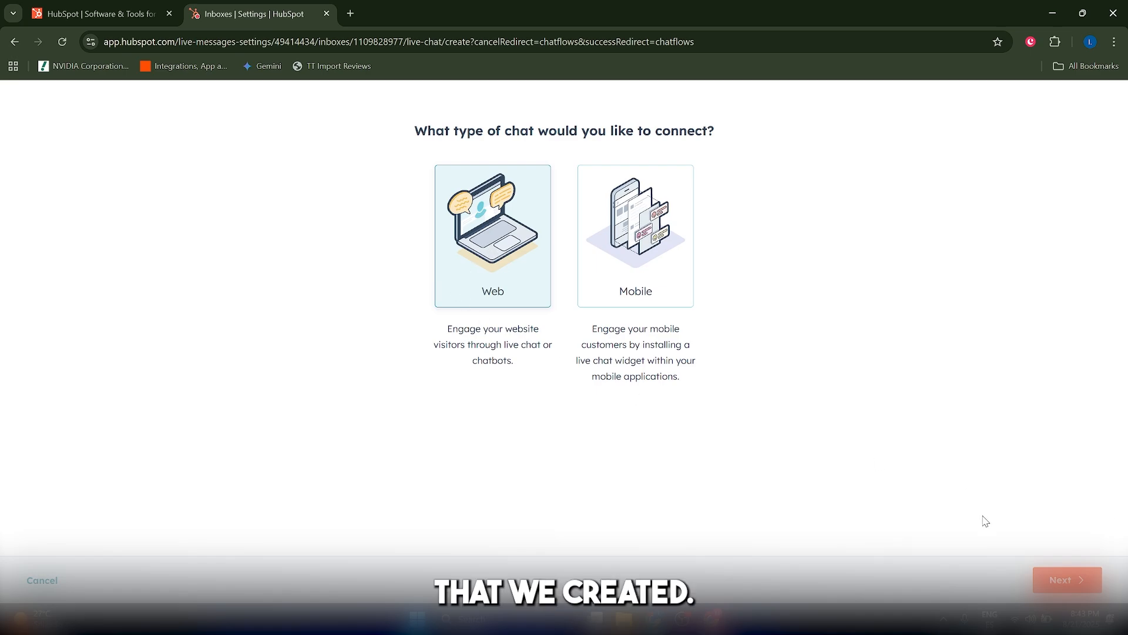
Choose Web as the chat type, try the preset accent colors, and set the chat widget's accent color to teal.
{"action": "left_click", "coordinate": [1069, 579]}
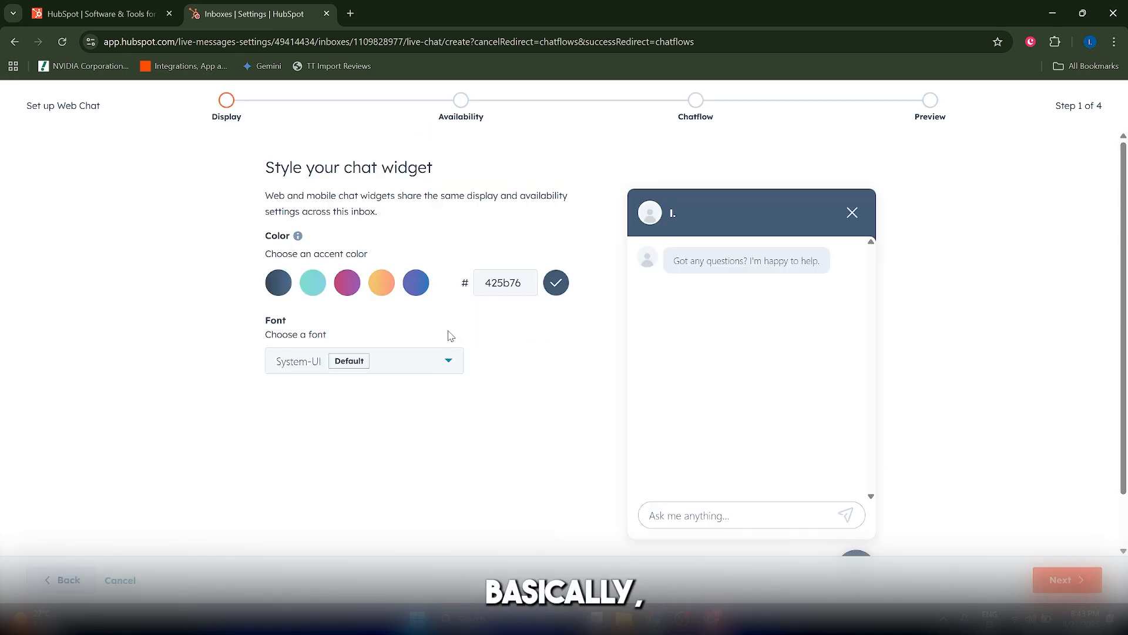
{"action": "left_click", "coordinate": [345, 292]}
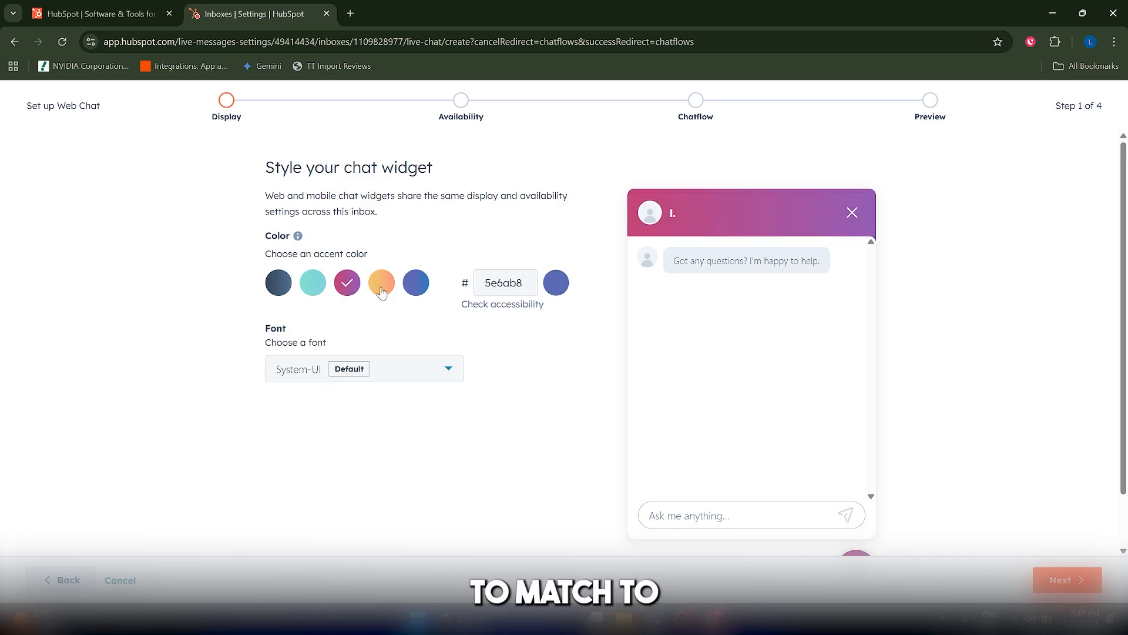
{"action": "left_click", "coordinate": [382, 289]}
{"action": "left_click", "coordinate": [415, 289]}
{"action": "left_click", "coordinate": [374, 284]}
{"action": "left_click", "coordinate": [348, 285]}
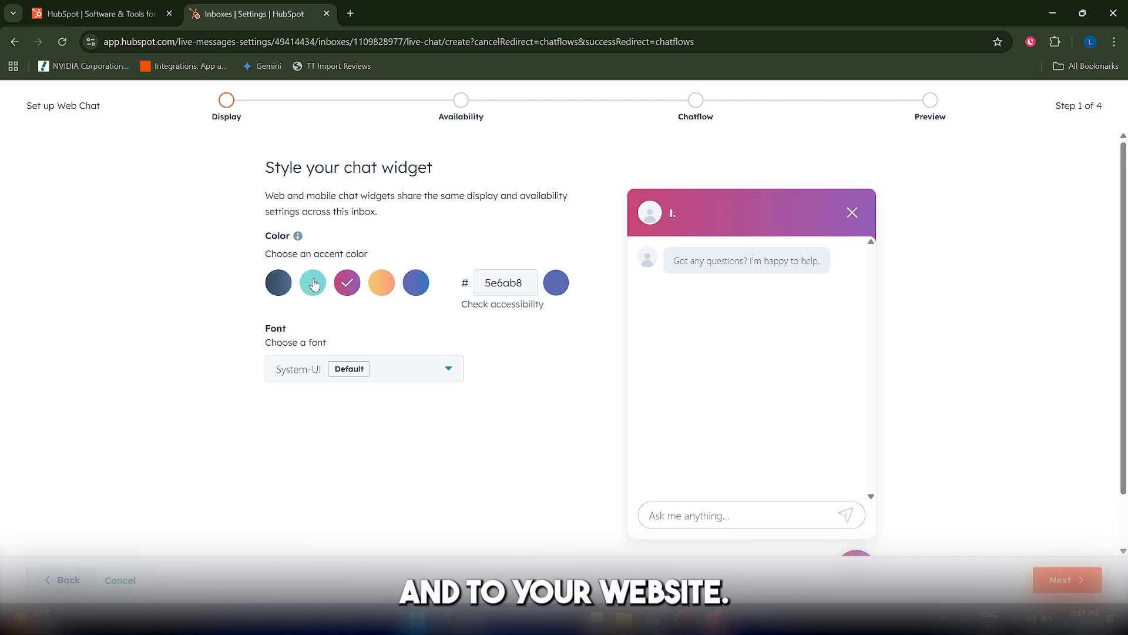
{"action": "left_click", "coordinate": [313, 284]}
{"action": "double_click", "coordinate": [502, 280]}
{"action": "left_click", "coordinate": [503, 277]}
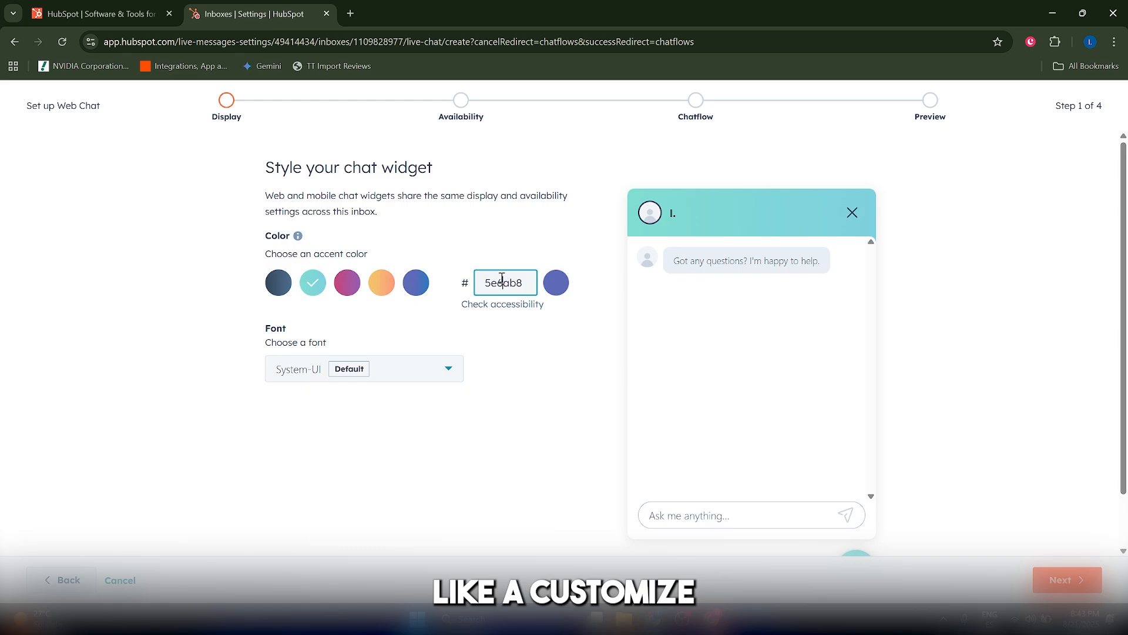
{"action": "double_click", "coordinate": [501, 277]}
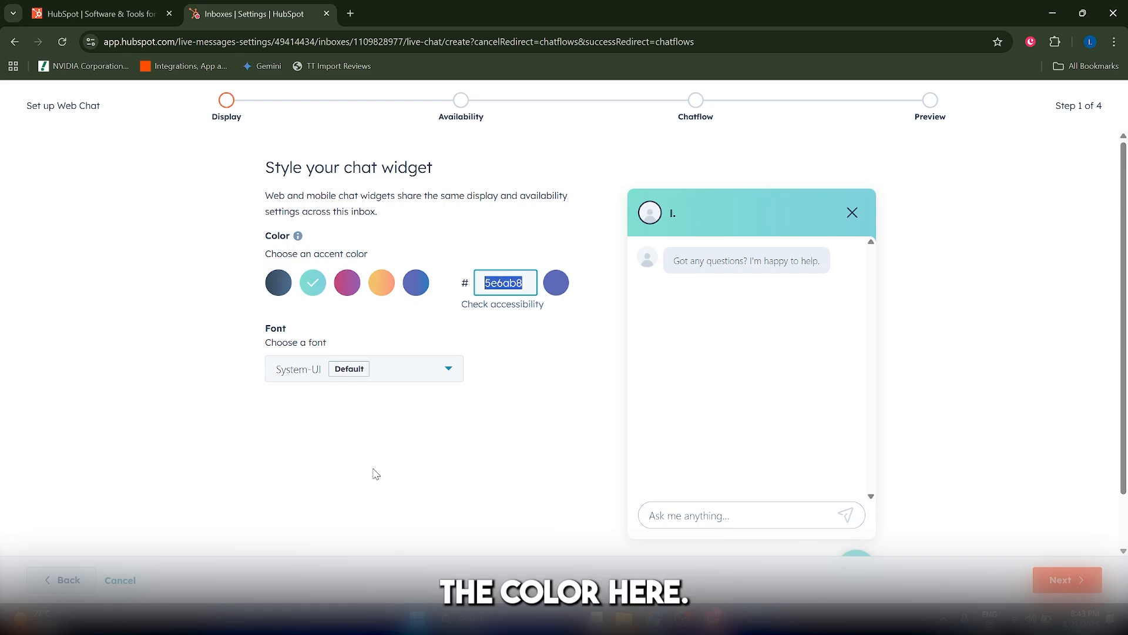
Examine the fonts offered for the chat widget, keep the default System-UI, and continue to the availability settings.
{"action": "left_click", "coordinate": [350, 373]}
{"action": "scroll", "coordinate": [333, 498], "scroll_direction": "up", "scroll_amount": 2}
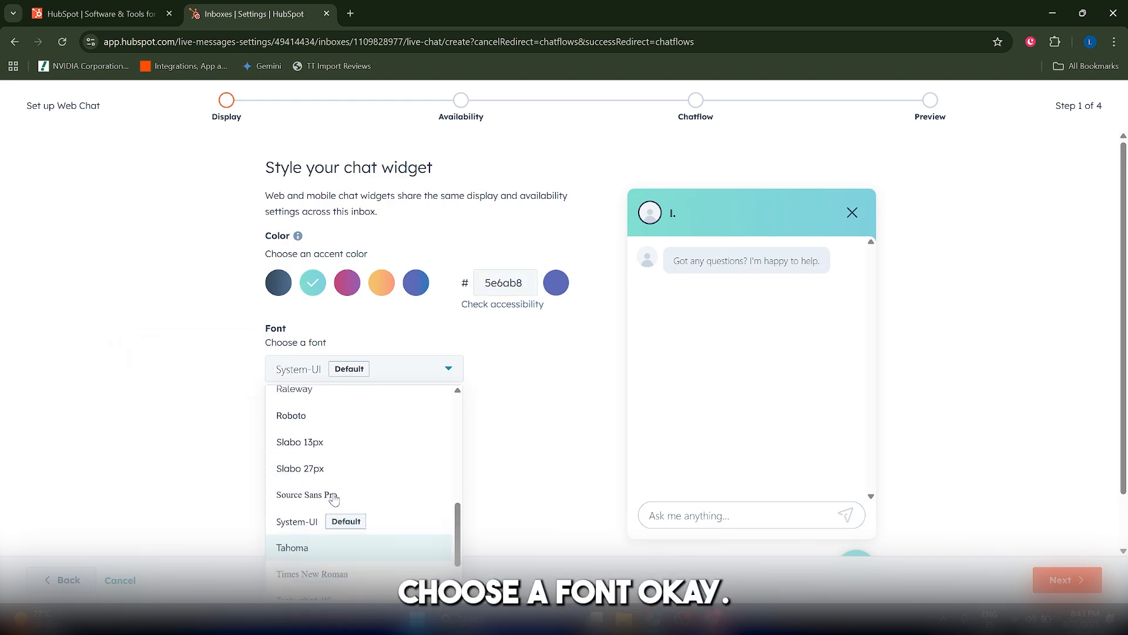
{"action": "scroll", "coordinate": [344, 582], "scroll_direction": "down", "scroll_amount": 3}
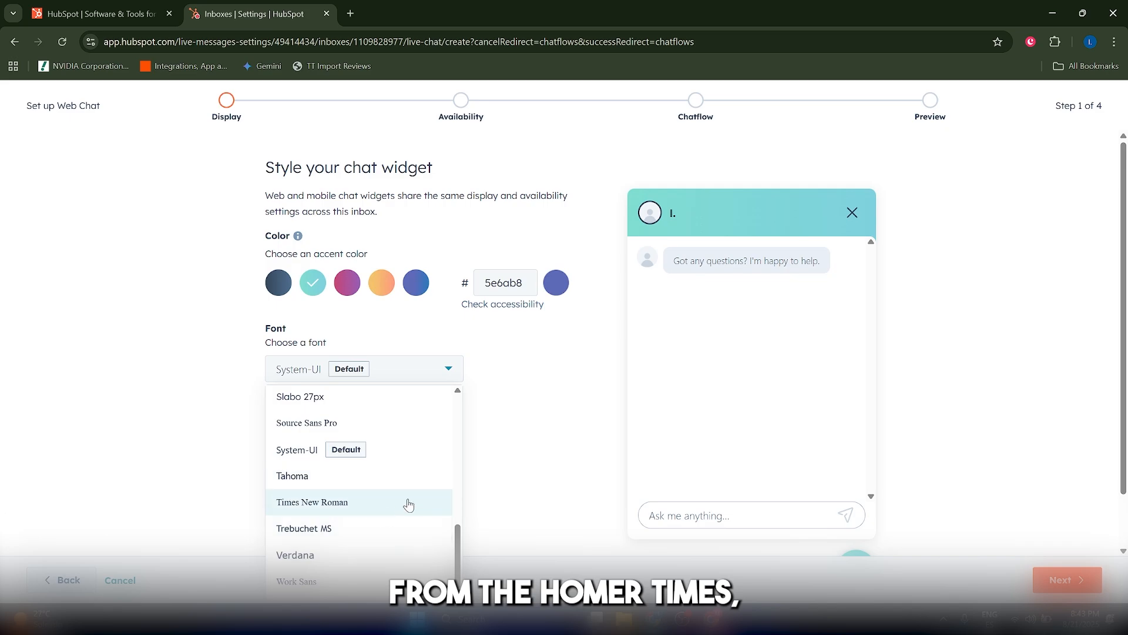
{"action": "scroll", "coordinate": [394, 525], "scroll_direction": "up", "scroll_amount": 4}
{"action": "scroll", "coordinate": [388, 527], "scroll_direction": "up", "scroll_amount": 3}
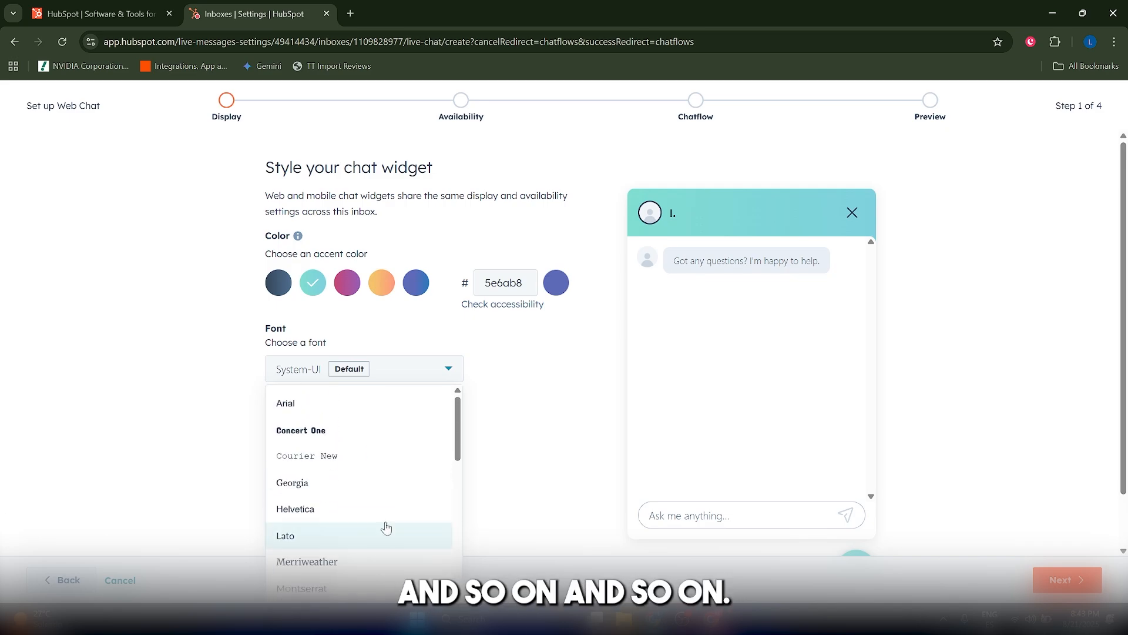
{"action": "left_click", "coordinate": [491, 465]}
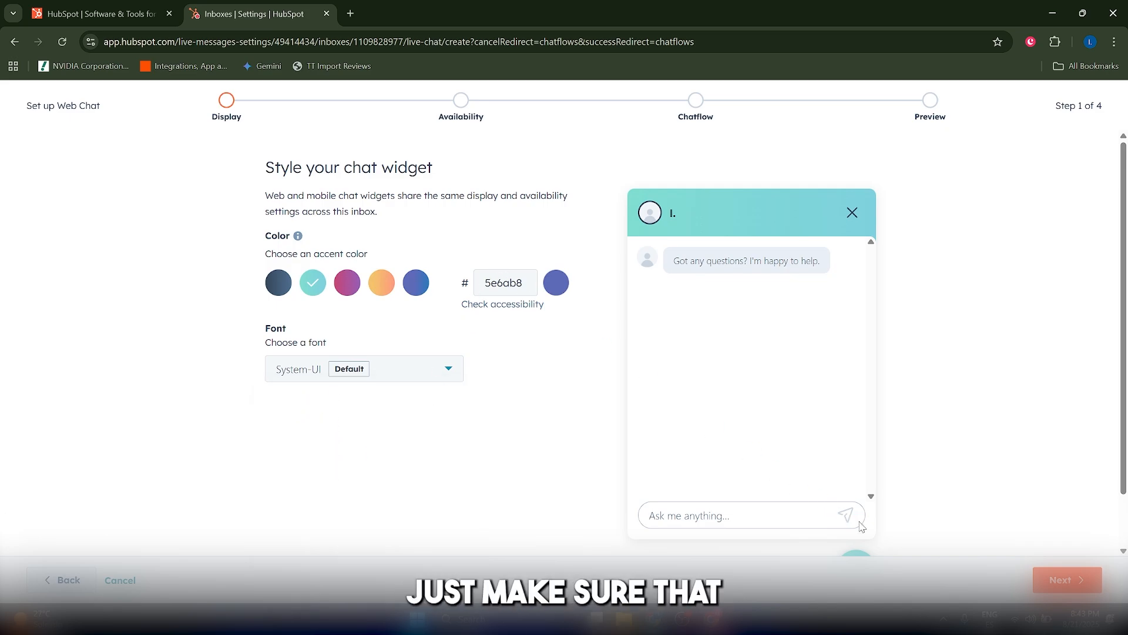
{"action": "left_click", "coordinate": [1052, 580]}
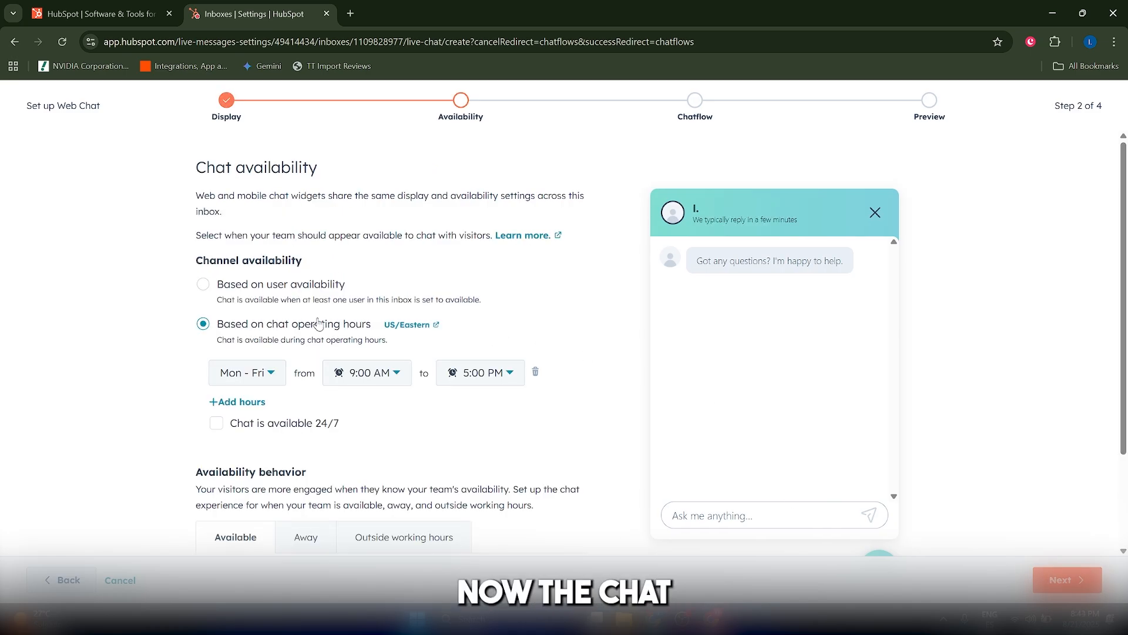
Base the channel availability on chat operating hours, make the chat available 24/7, and continue to the chatflow settings.
{"action": "left_click", "coordinate": [250, 286]}
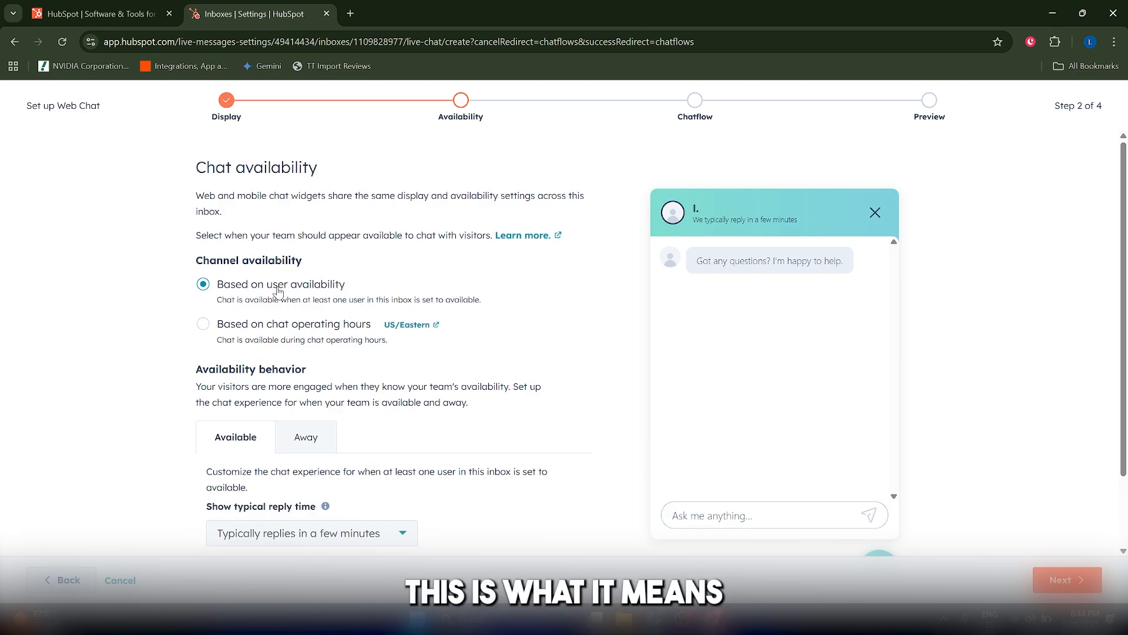
{"action": "left_click", "coordinate": [255, 331]}
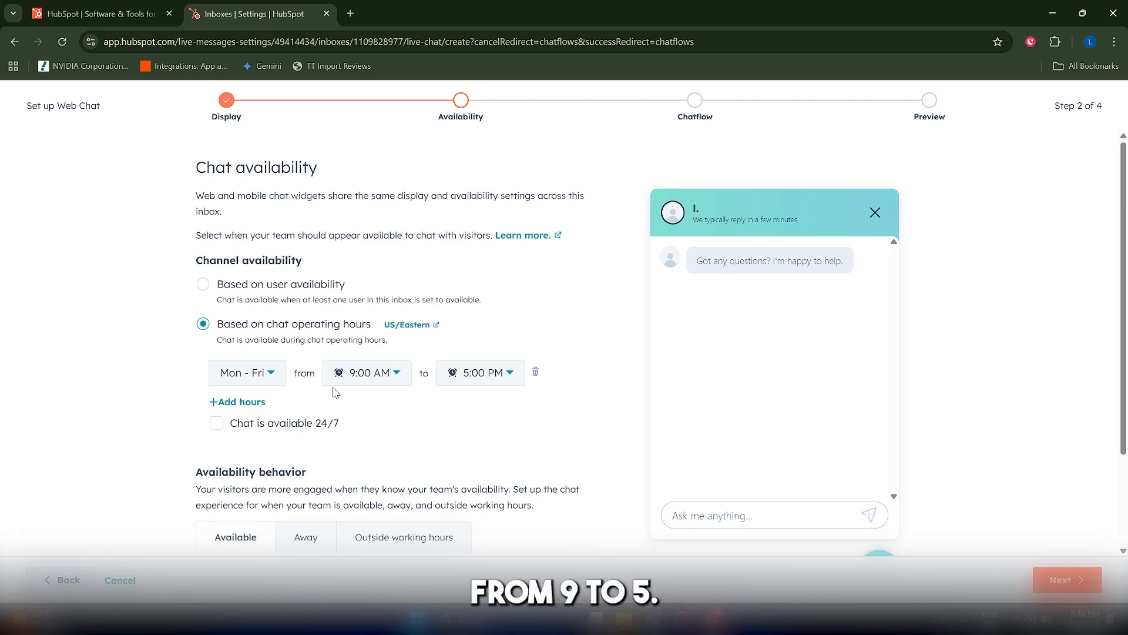
{"action": "left_click", "coordinate": [249, 430]}
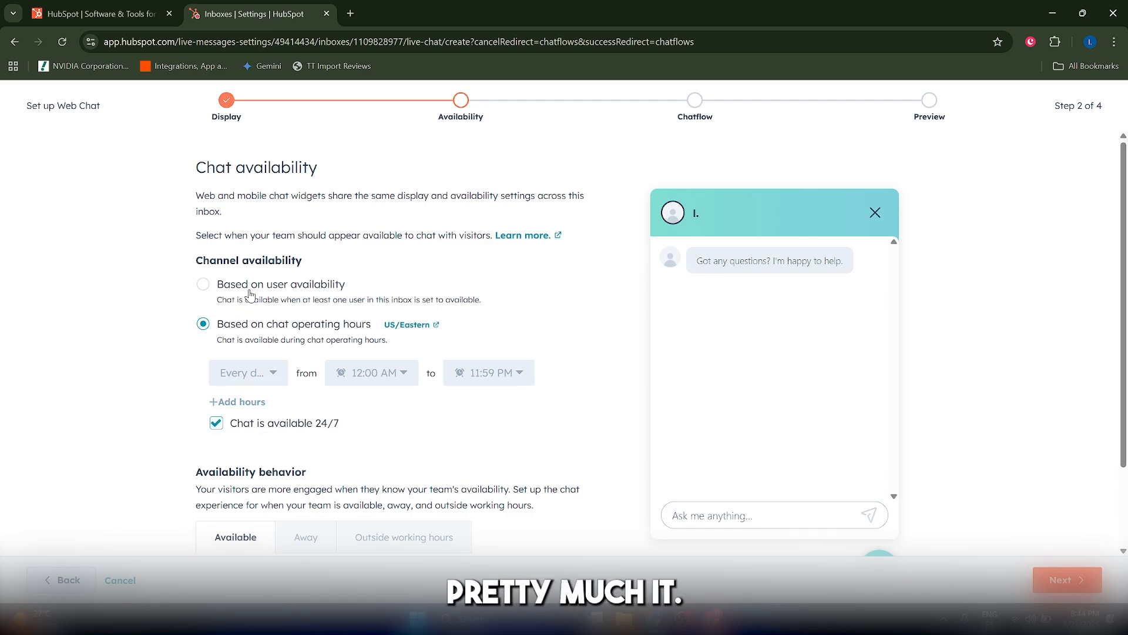
{"action": "scroll", "coordinate": [976, 547], "scroll_direction": "down", "scroll_amount": 1}
{"action": "left_click", "coordinate": [1076, 594]}
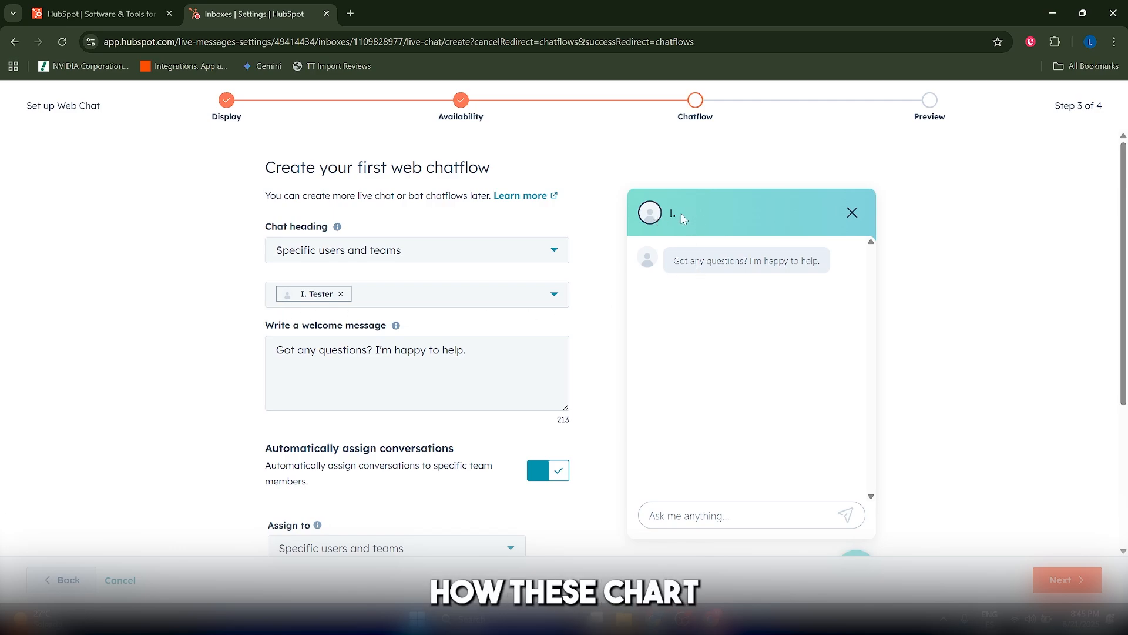
Set the chat heading to Custom name and avatar, with Agent as the name.
{"action": "left_click", "coordinate": [343, 251]}
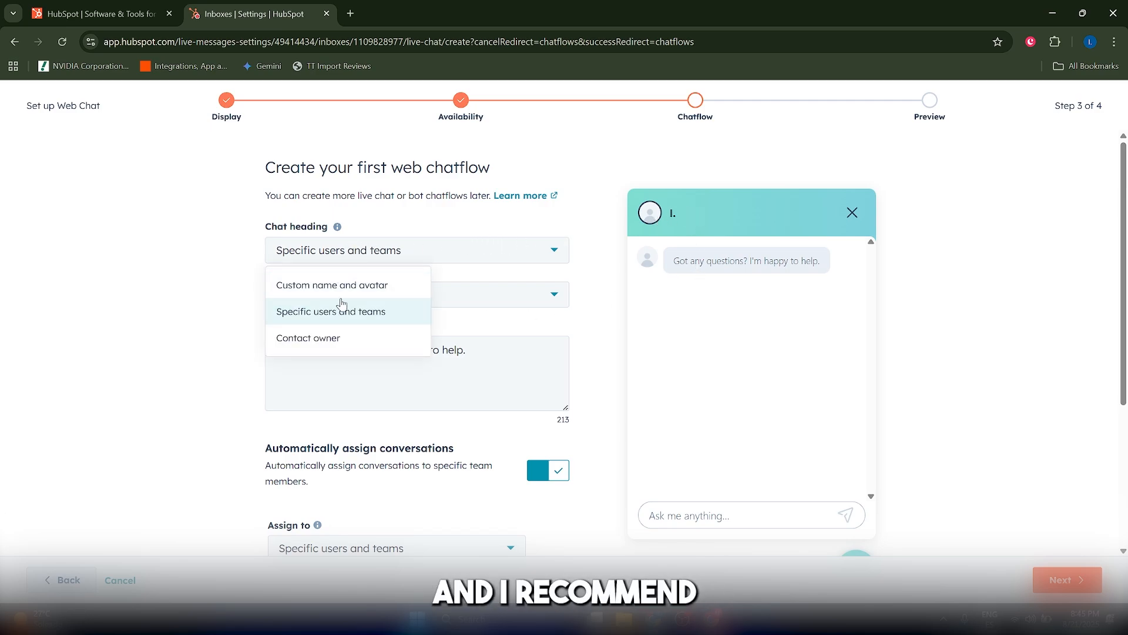
{"action": "left_click", "coordinate": [321, 286]}
{"action": "left_click", "coordinate": [384, 300]}
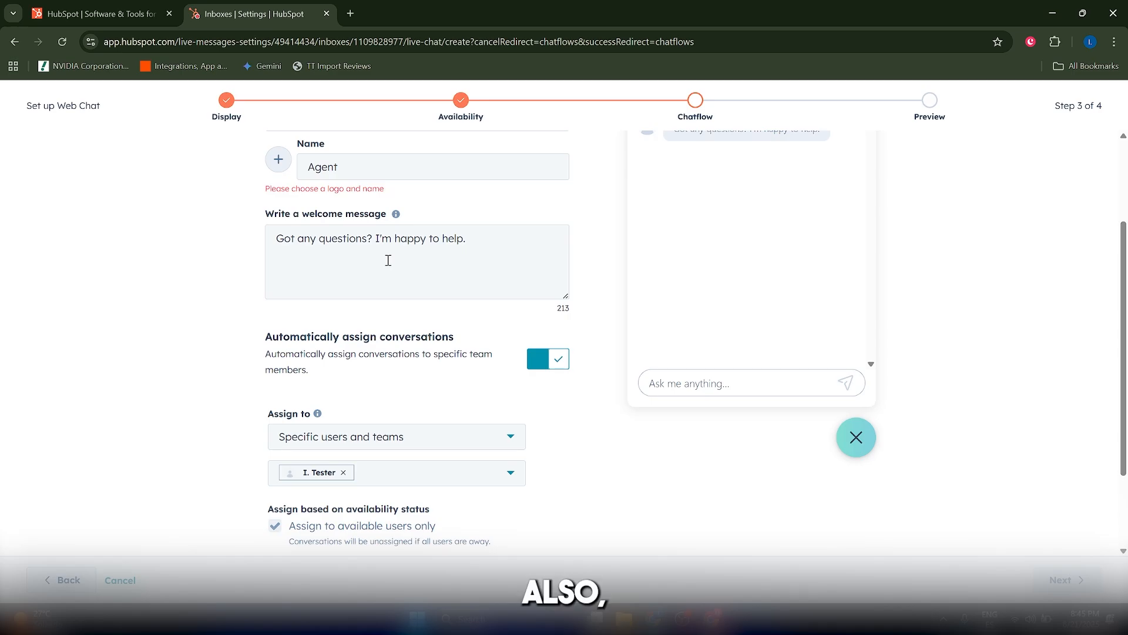
Publish the live chat after reviewing its welcome message and conversation assignment settings, and open the test message in the inbox.
{"action": "left_click", "coordinate": [319, 243]}
{"action": "key", "text": "ctrl+a"}
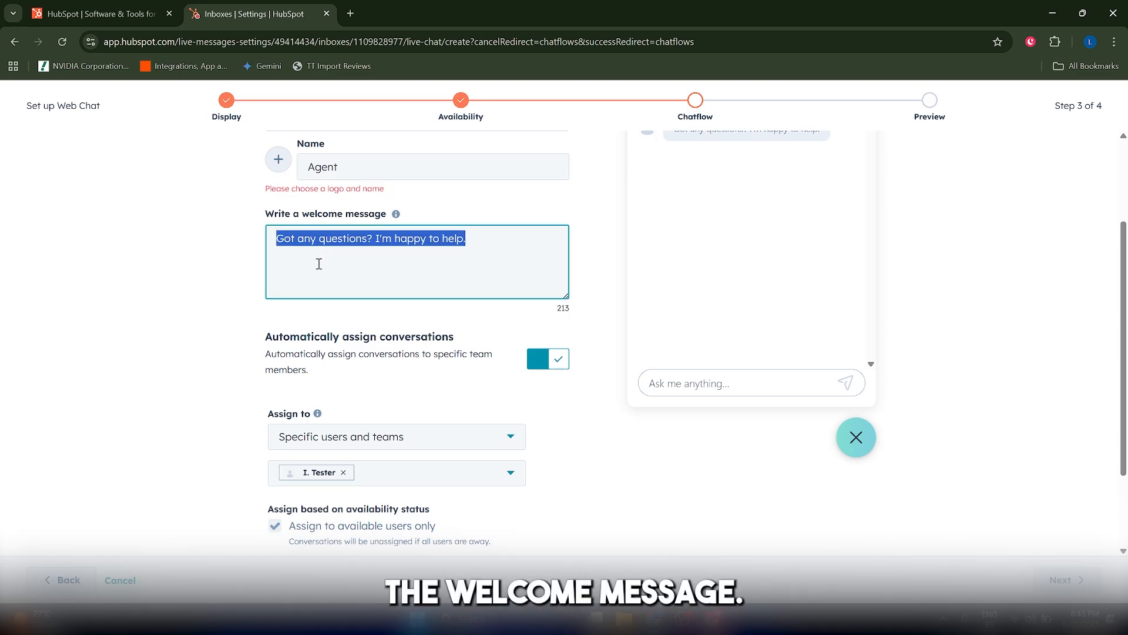
{"action": "left_click", "coordinate": [353, 267]}
{"action": "scroll", "coordinate": [398, 315], "scroll_direction": "down", "scroll_amount": 2}
{"action": "scroll", "coordinate": [423, 451], "scroll_direction": "up", "scroll_amount": 4}
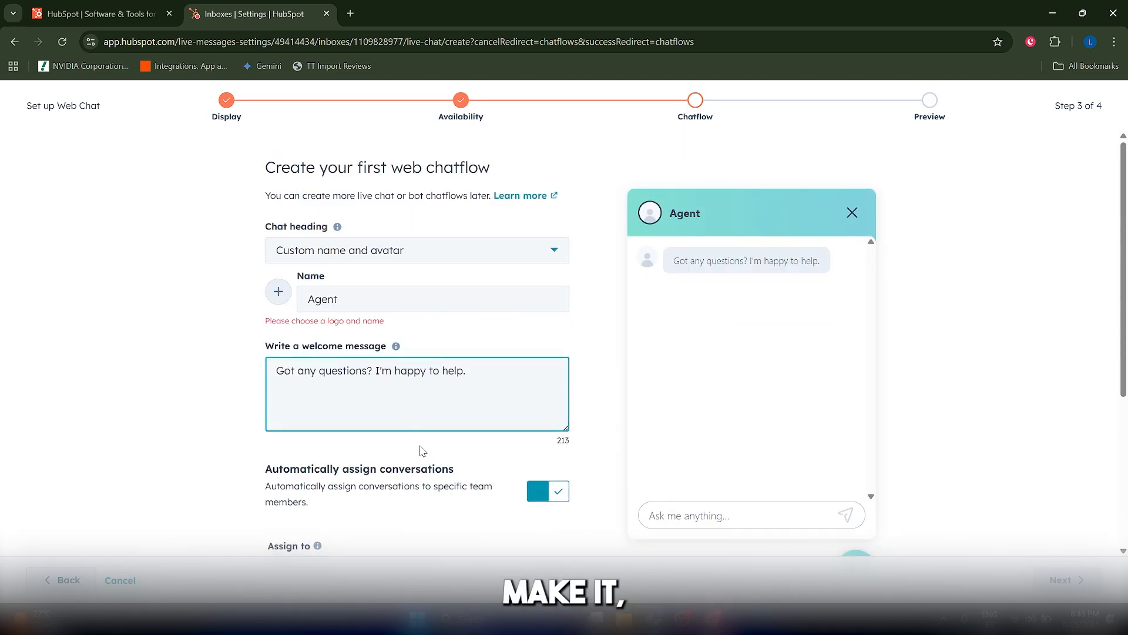
{"action": "scroll", "coordinate": [461, 395], "scroll_direction": "down", "scroll_amount": 4}
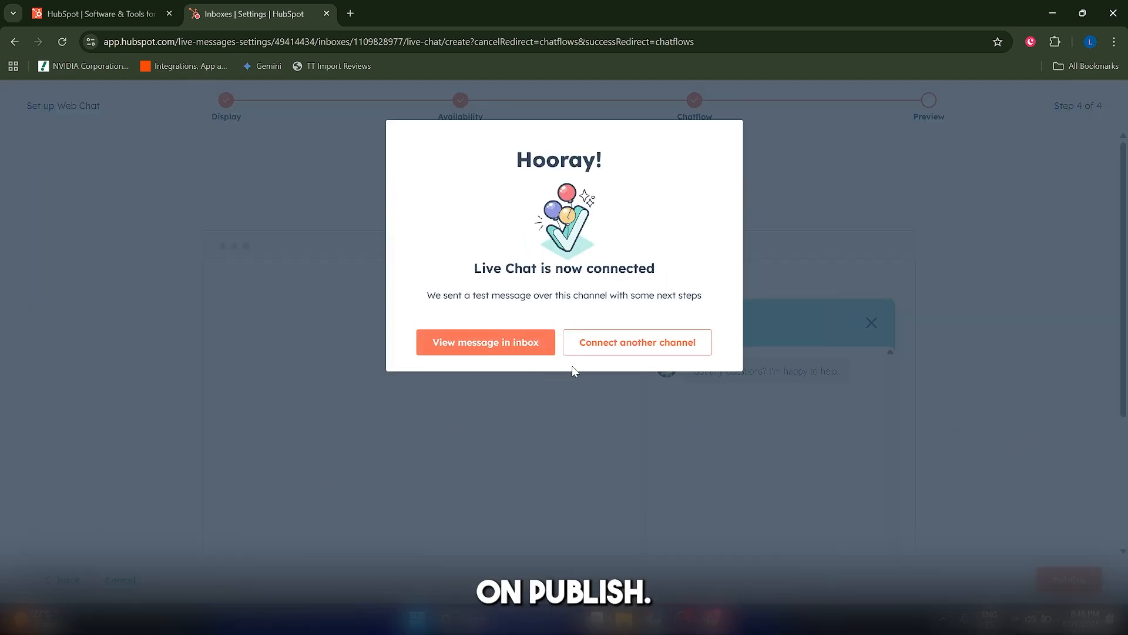
{"action": "left_click", "coordinate": [433, 340]}
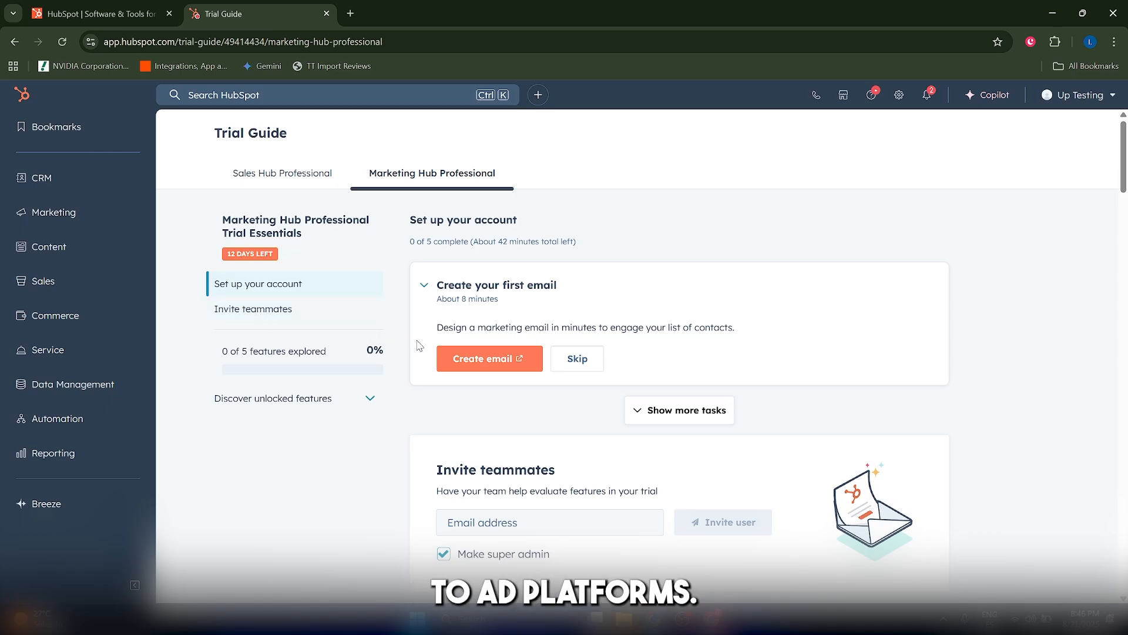
Open the marketing Ads tool and get started with connecting ad platforms.
{"action": "left_click", "coordinate": [126, 215]}
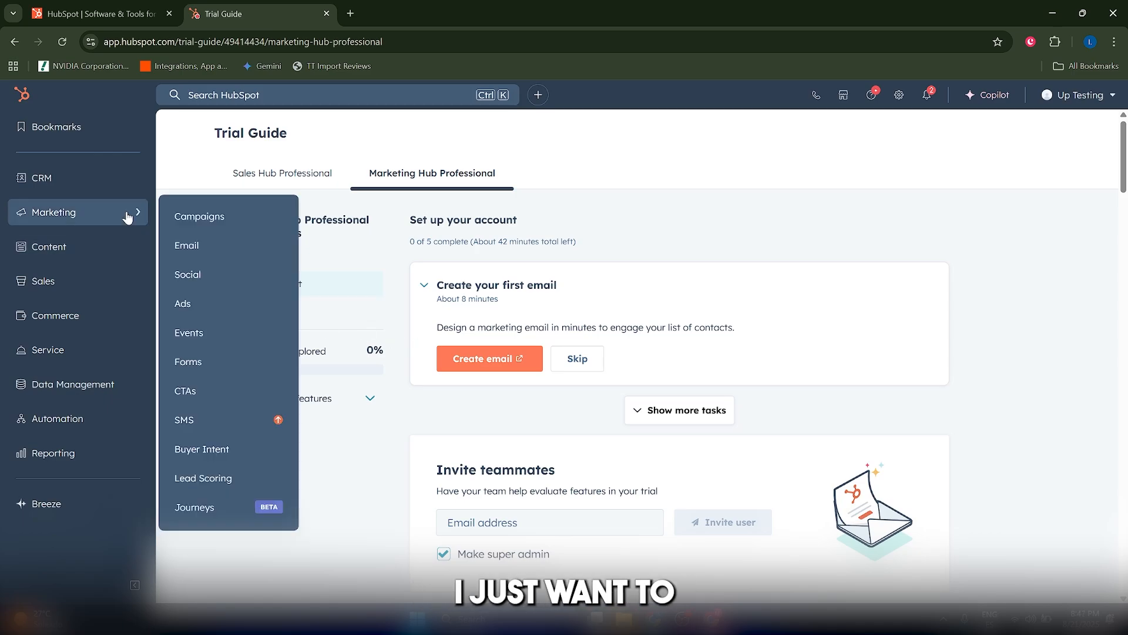
{"action": "left_click", "coordinate": [237, 310]}
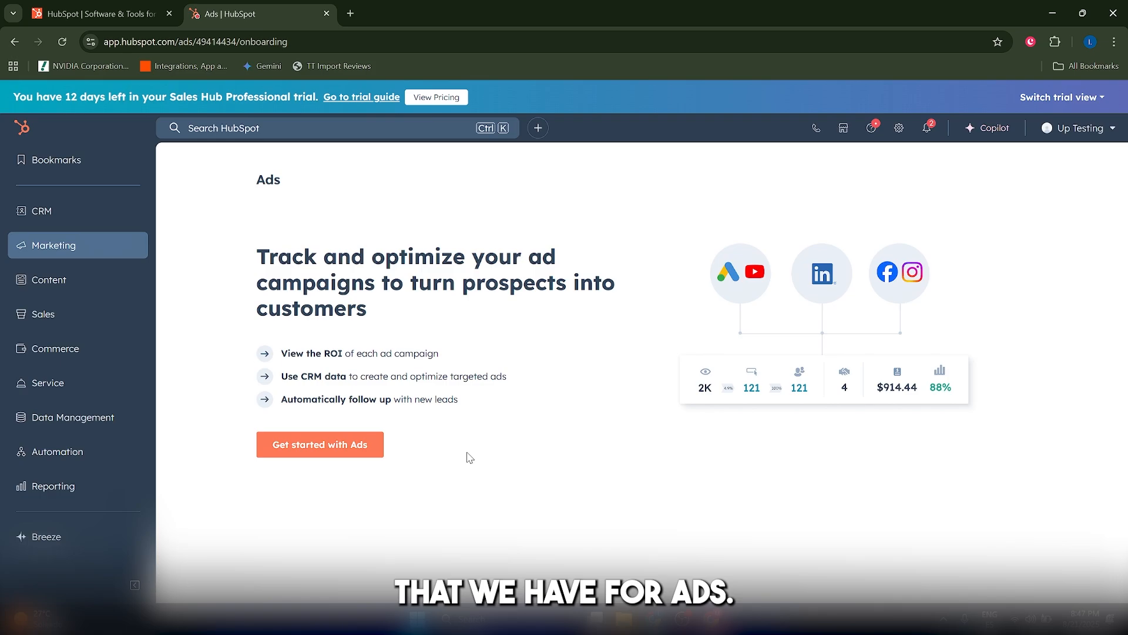
{"action": "left_click", "coordinate": [295, 446]}
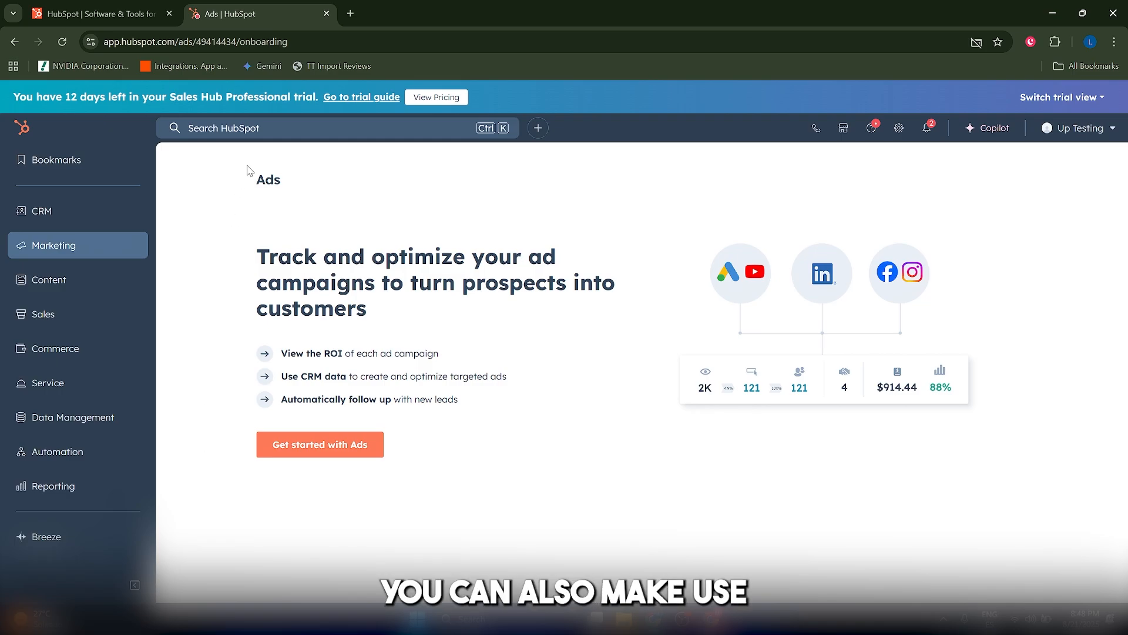
Search HubSpot for "workflows", view the Workflows app, and return to the HubSpot home page.
{"action": "left_click", "coordinate": [261, 127]}
{"action": "type", "text": "work"}
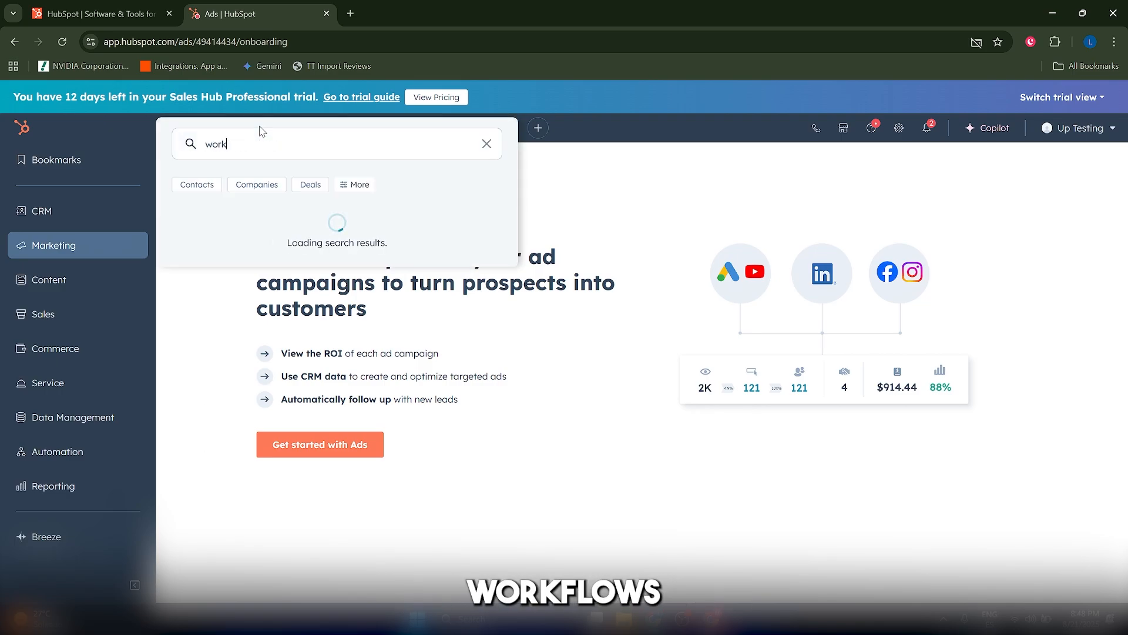
{"action": "type", "text": "flows"}
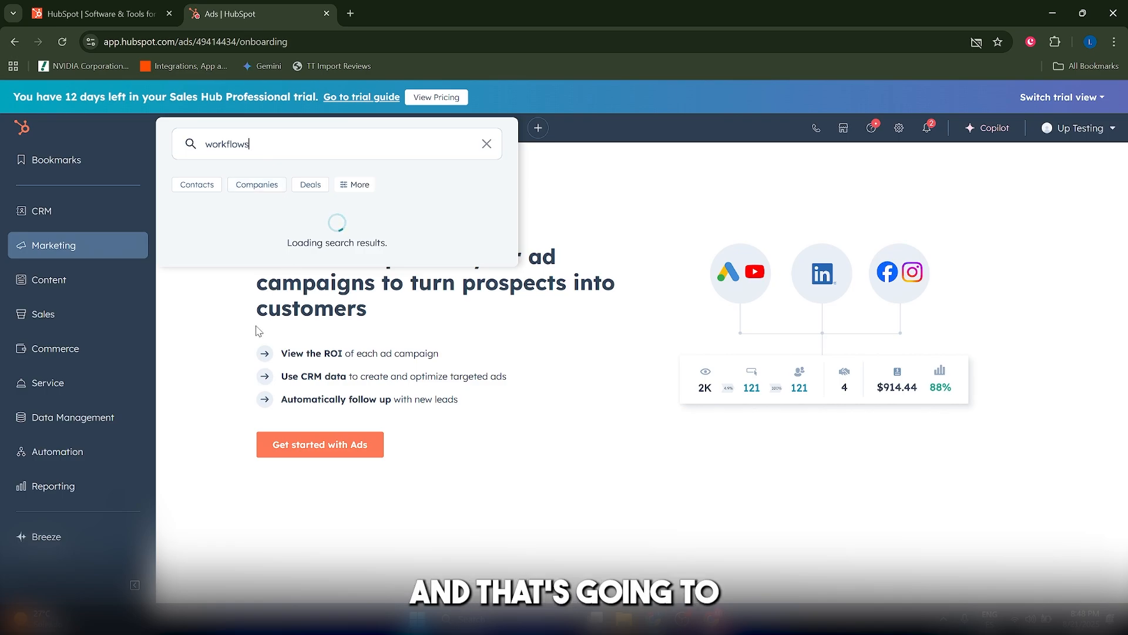
{"action": "left_click", "coordinate": [243, 251]}
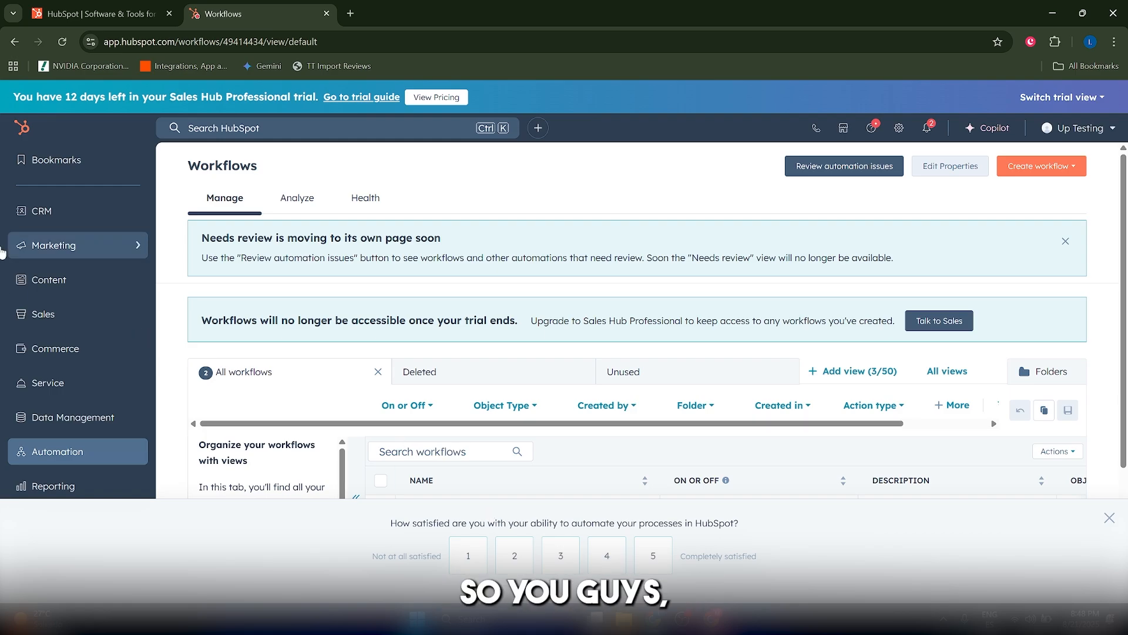
{"action": "left_click", "coordinate": [22, 127]}
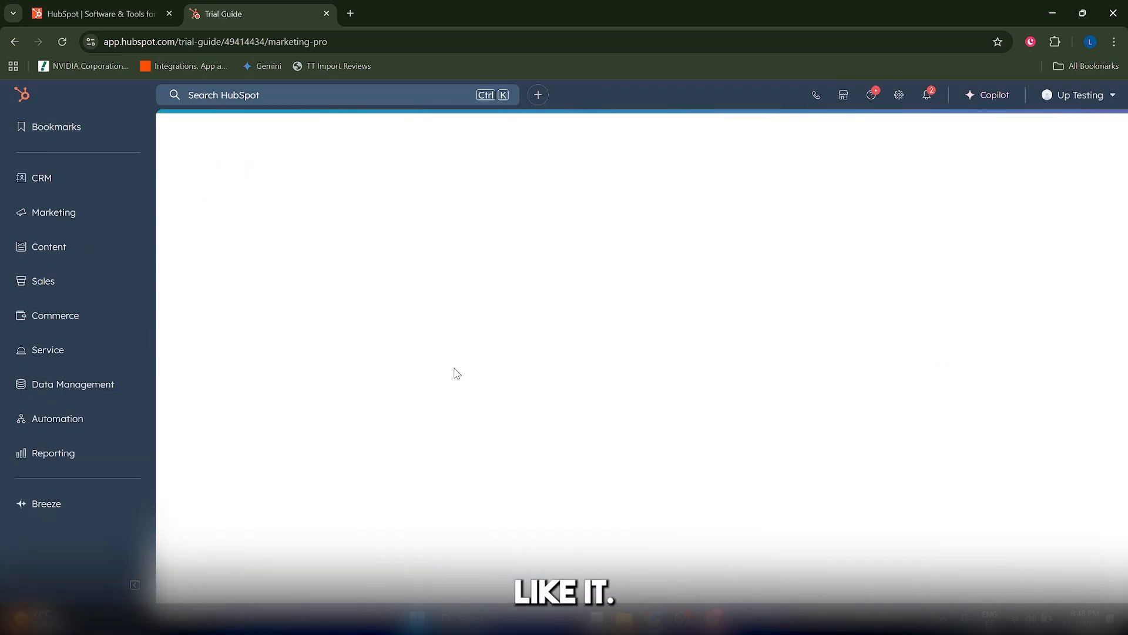